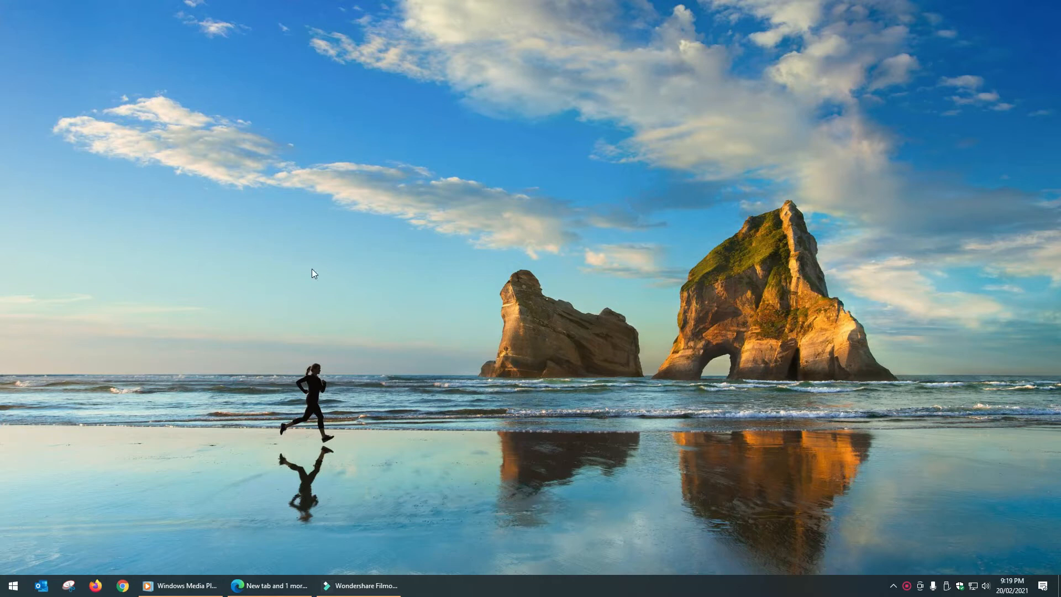
{"action": "right_click", "coordinate": [308, 244]}
{"action": "left_click", "coordinate": [326, 277]}
{"action": "right_click", "coordinate": [247, 257]}
{"action": "left_click", "coordinate": [266, 288]}
Step: Search the web for "obs studio" in the browser, then open and look through the official obsproject.com site
{"action": "left_click", "coordinate": [270, 585]}
{"action": "type", "text": "ob"}
{"action": "left_click", "coordinate": [327, 71]}
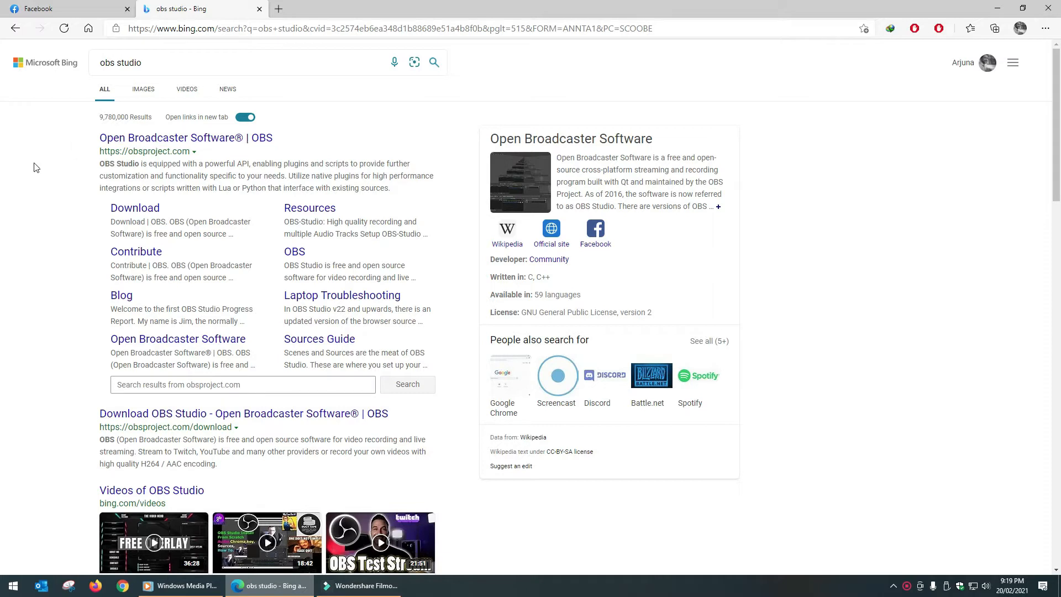
{"action": "left_click", "coordinate": [138, 140]}
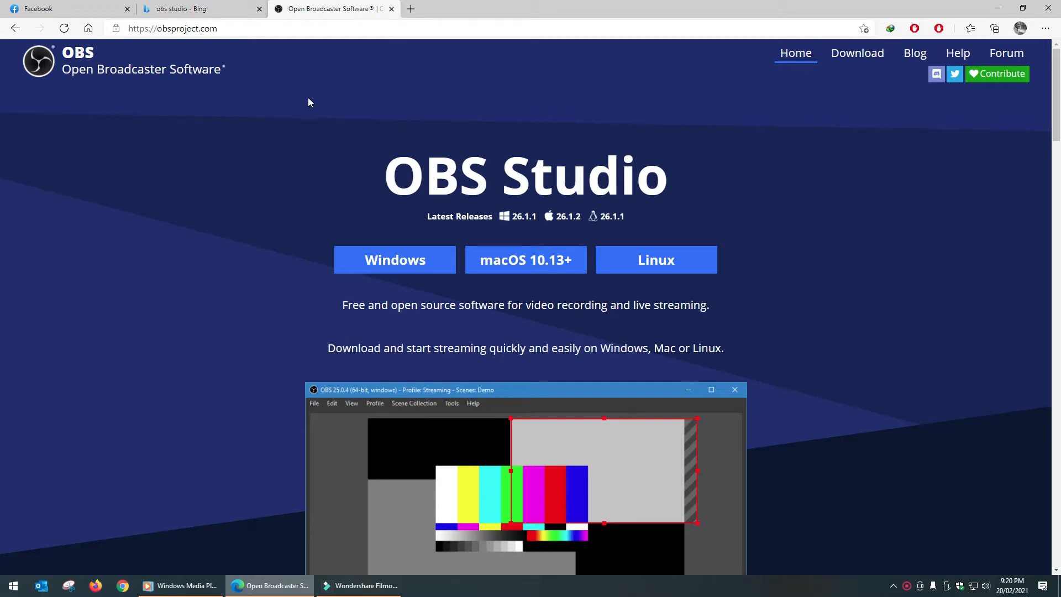
{"action": "scroll", "coordinate": [192, 258], "scroll_direction": "down", "scroll_amount": 6}
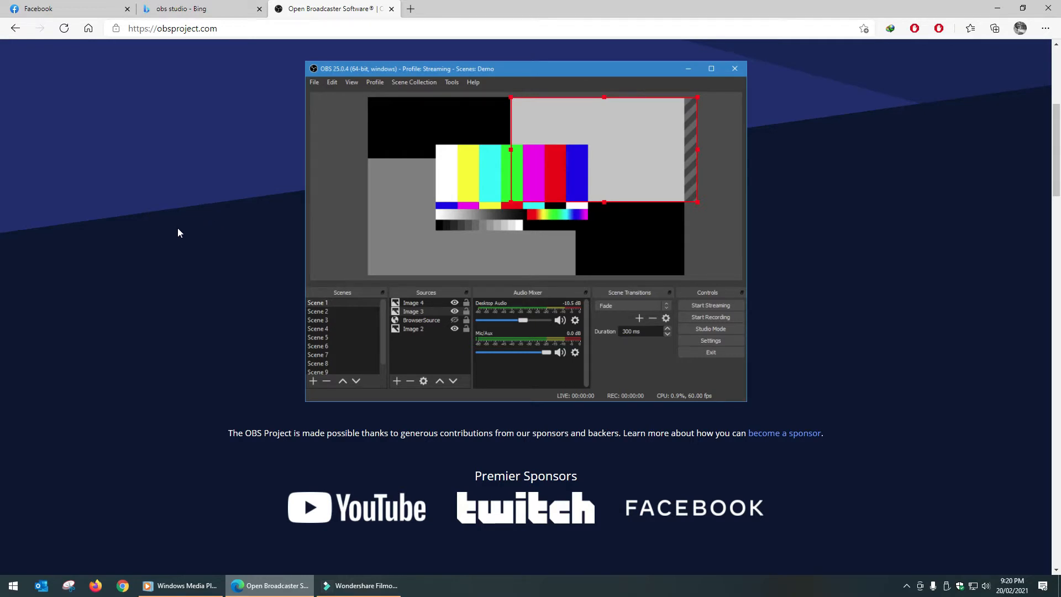
{"action": "scroll", "coordinate": [178, 232], "scroll_direction": "up", "scroll_amount": 1}
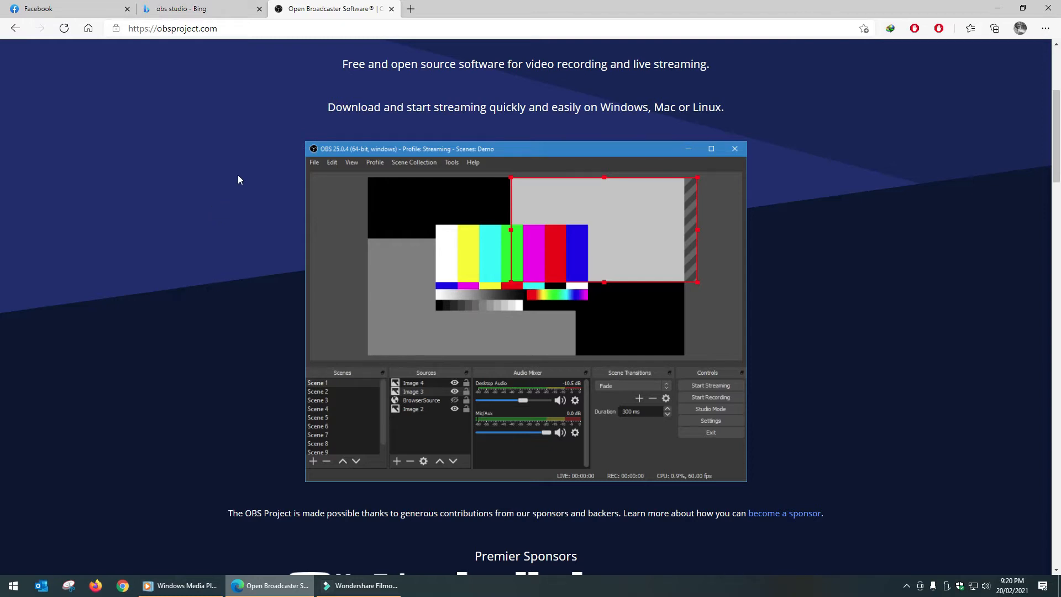
Step: Open a new browser tab, close the OBS website tab and minimise the browser to the desktop
{"action": "left_click", "coordinate": [411, 9]}
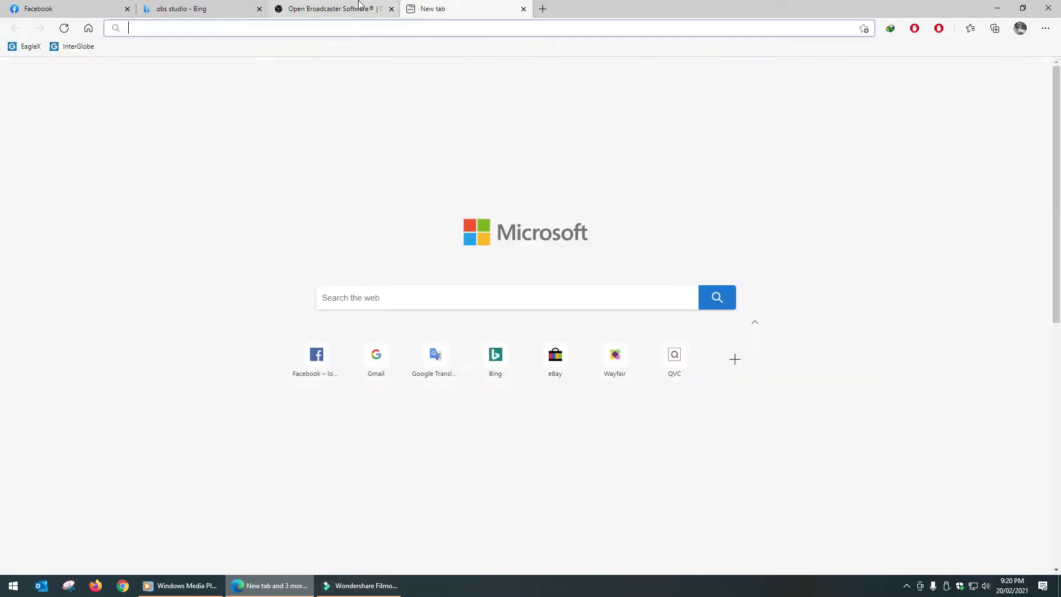
{"action": "left_click", "coordinate": [392, 9]}
{"action": "left_click", "coordinate": [997, 8]}
{"action": "right_click", "coordinate": [302, 277]}
{"action": "left_click", "coordinate": [338, 313]}
Step: Find and launch OBS Studio (64bit), and maximise its window
{"action": "key", "text": "super"}
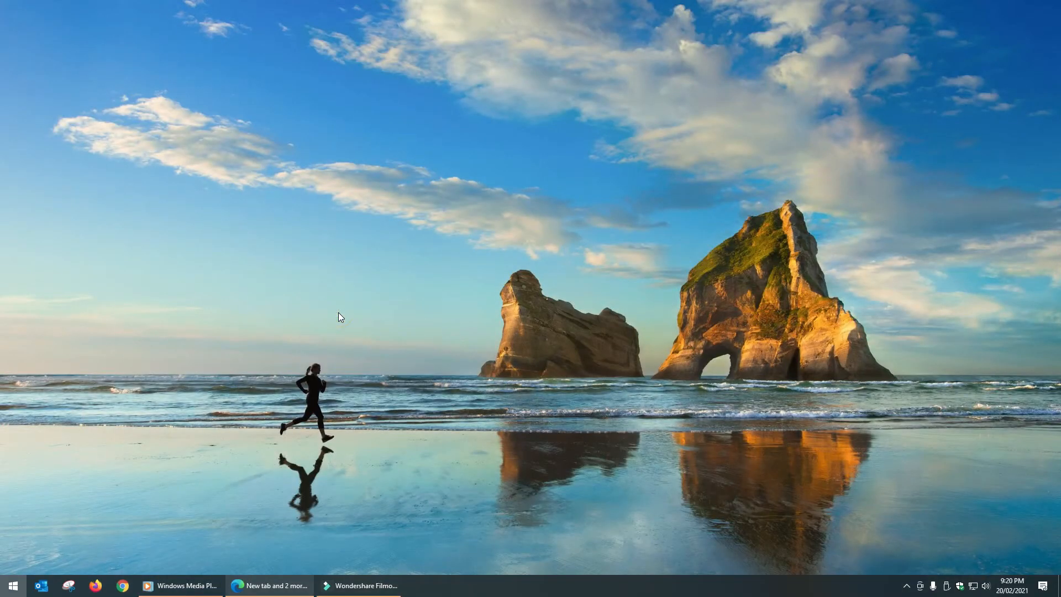
{"action": "type", "text": "obs"}
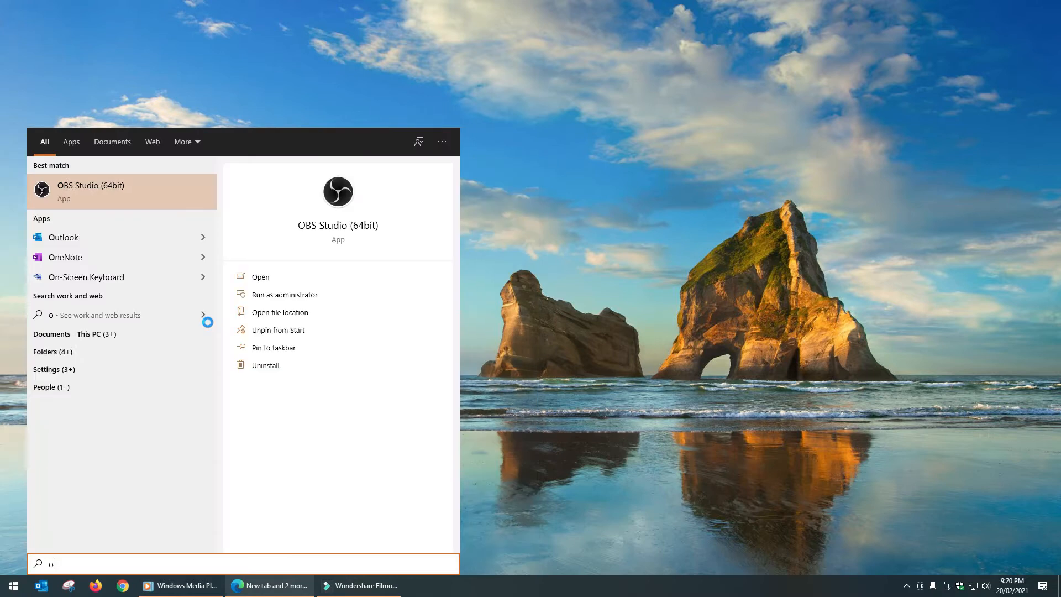
{"action": "key", "text": "Return"}
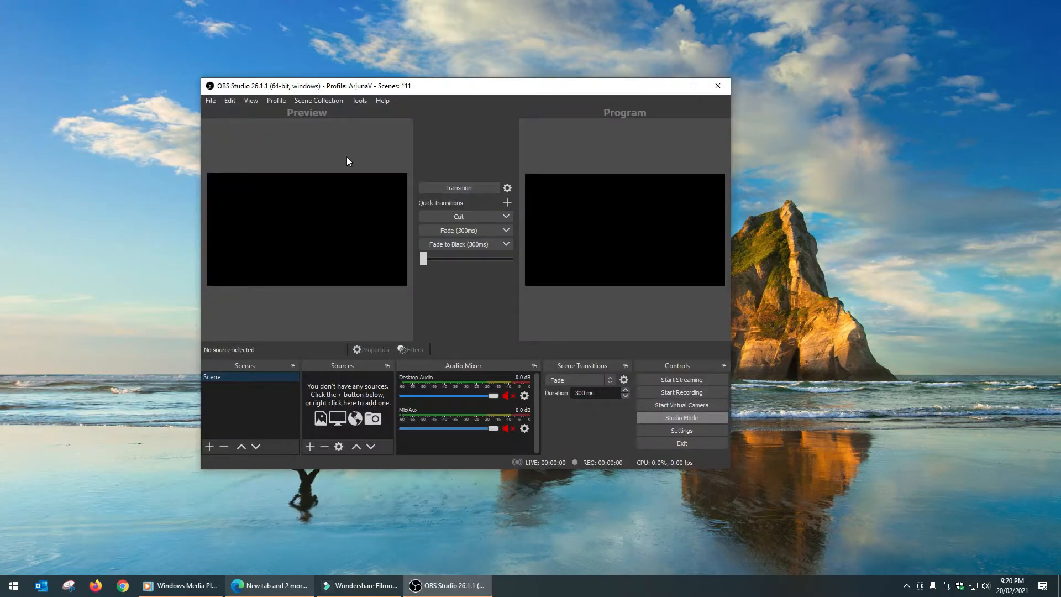
{"action": "left_click_drag", "start_coordinate": [359, 88], "coordinate": [346, 64]}
{"action": "double_click", "coordinate": [346, 64]}
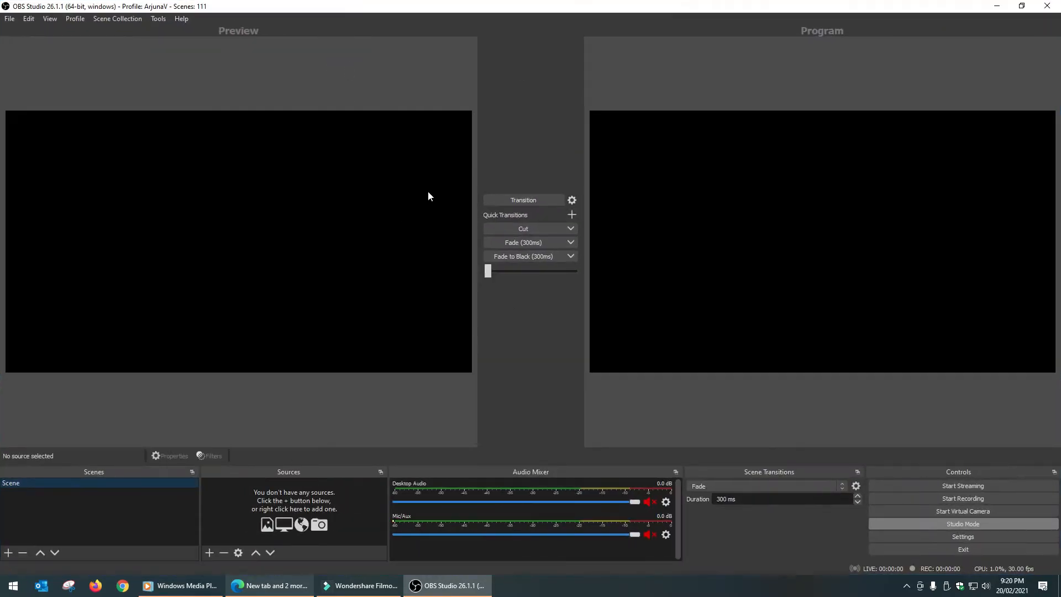
Step: Turn off Studio Mode and restore the OBS window to a smaller floating size on the desktop
{"action": "left_click", "coordinate": [957, 525]}
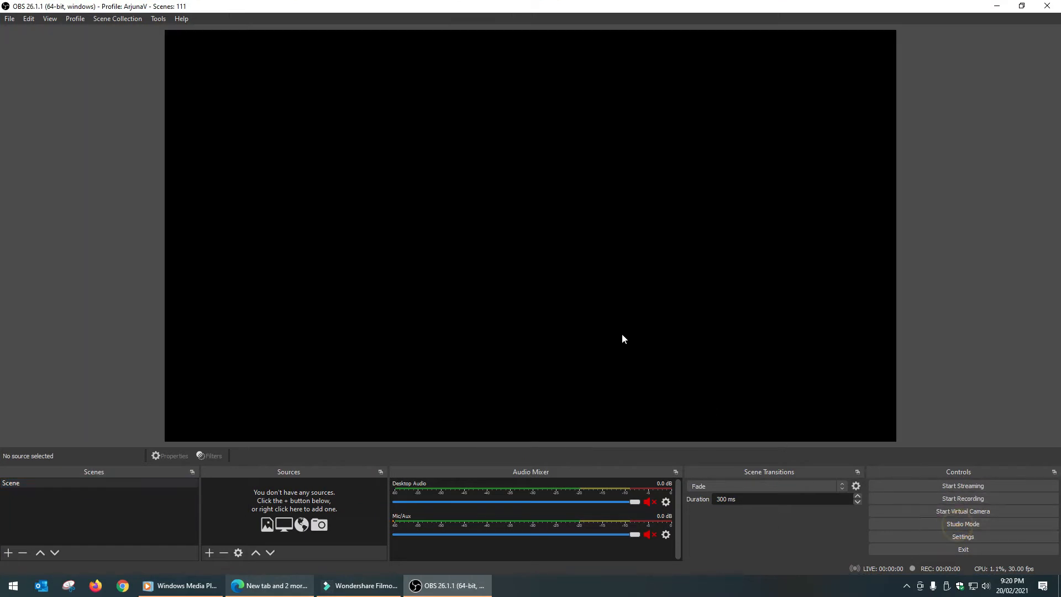
{"action": "double_click", "coordinate": [329, 11]}
{"action": "left_click_drag", "start_coordinate": [384, 73], "coordinate": [397, 66]}
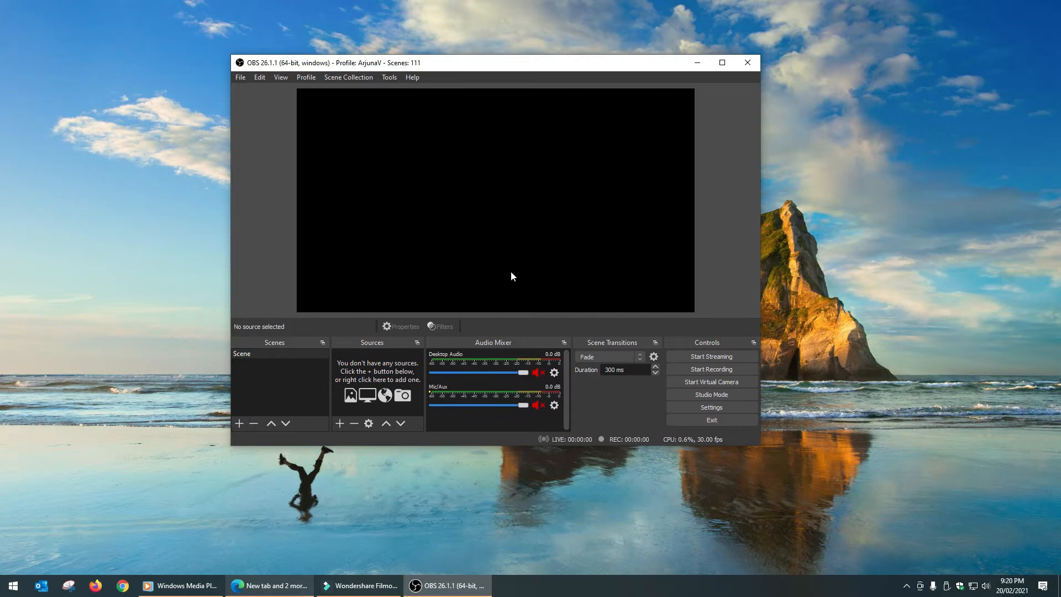
Step: Open the OBS Stream settings and review the available streaming services, leaving Facebook Live selected
{"action": "left_click", "coordinate": [707, 407]}
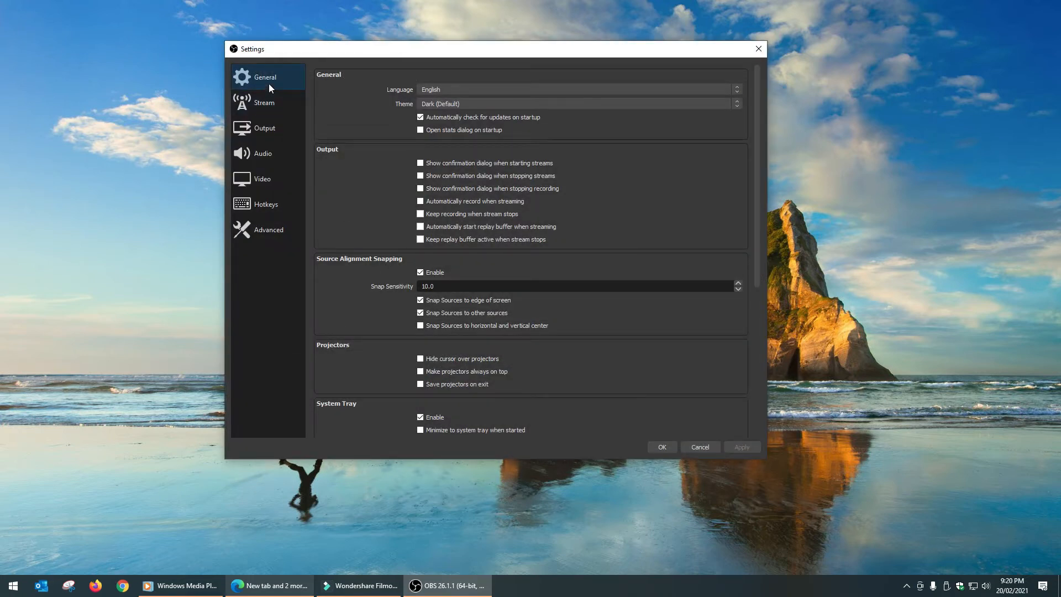
{"action": "left_click", "coordinate": [255, 100]}
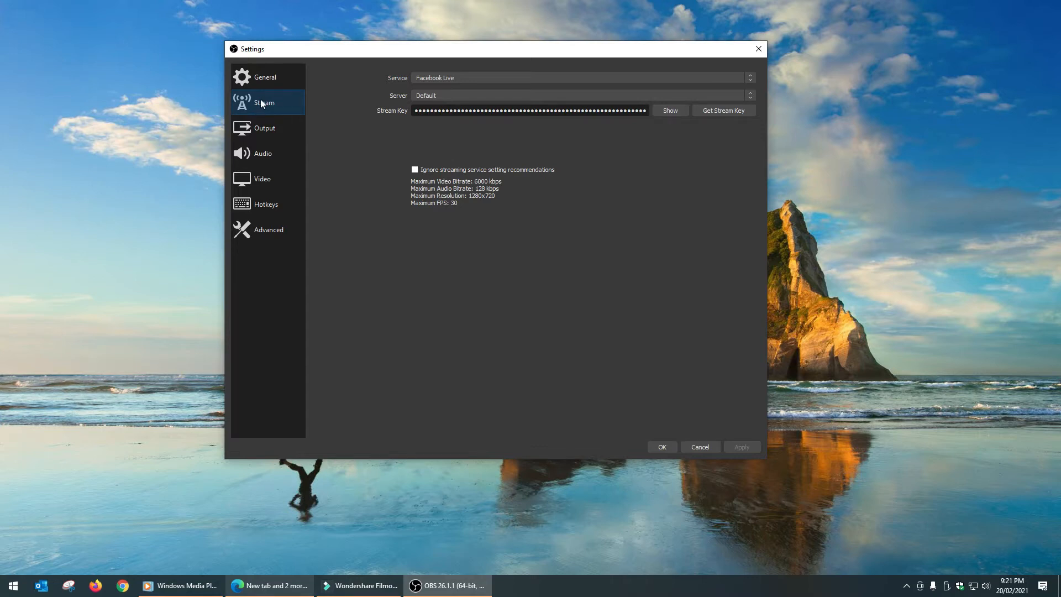
{"action": "left_click", "coordinate": [467, 76]}
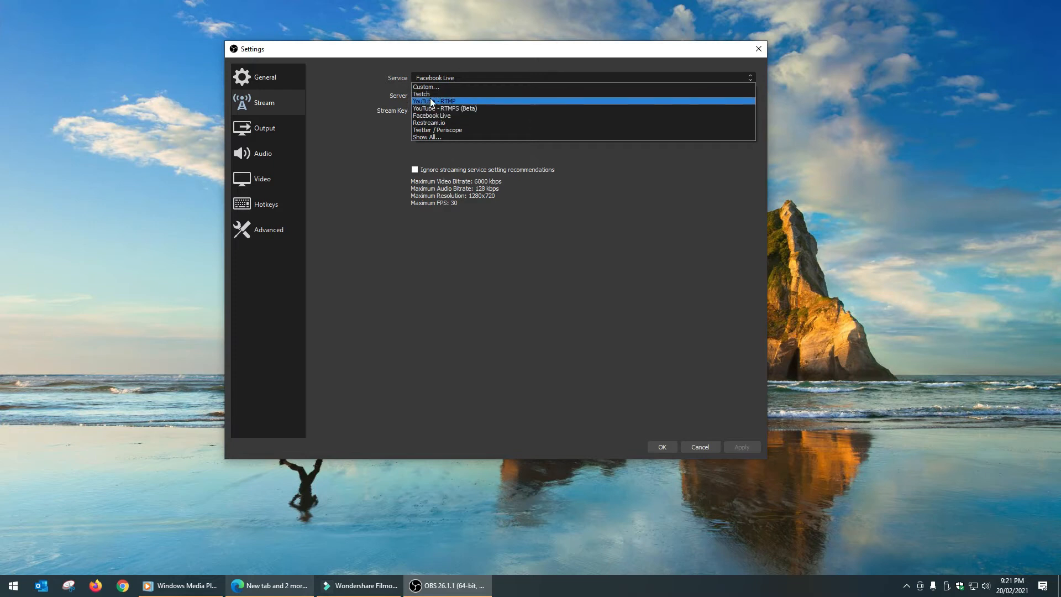
{"action": "left_click", "coordinate": [345, 121]}
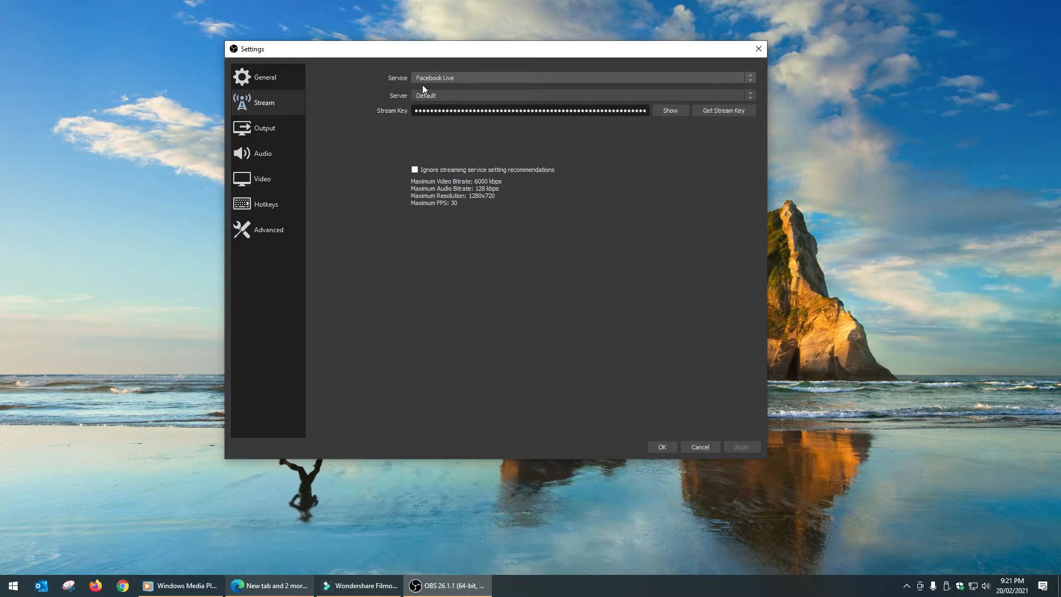
Step: Switch to Facebook in the browser, open the managed Page and go to its Creator Studio
{"action": "left_click", "coordinate": [258, 584]}
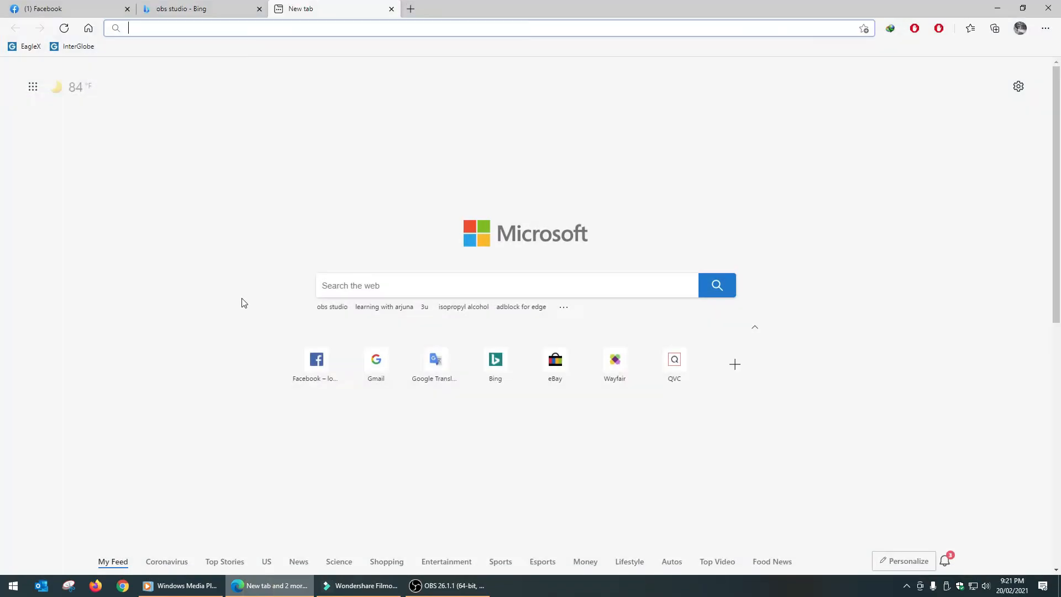
{"action": "left_click", "coordinate": [61, 6]}
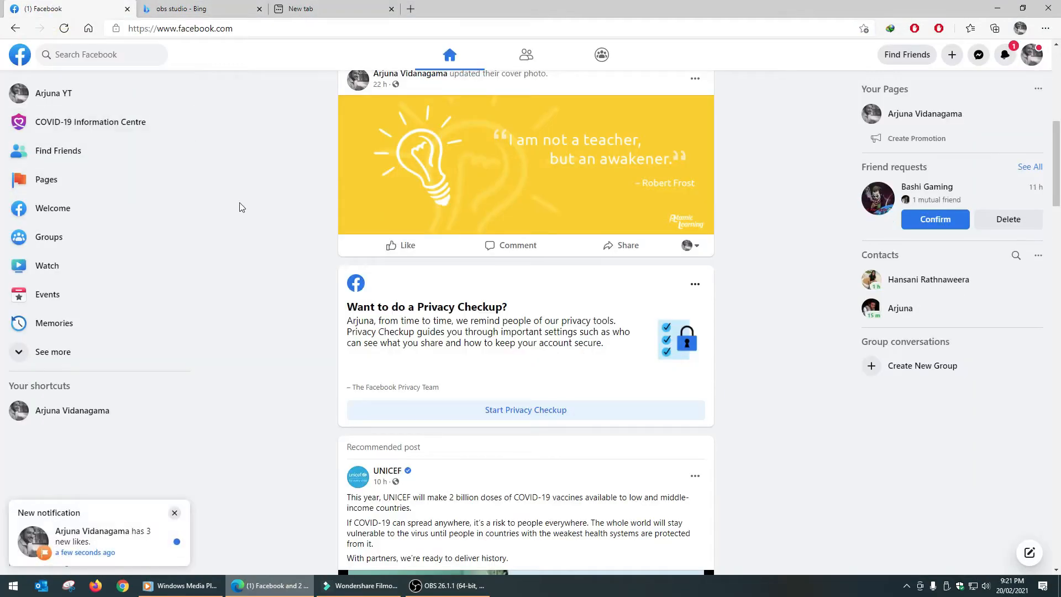
{"action": "left_click", "coordinate": [50, 179]}
{"action": "left_click", "coordinate": [424, 128]}
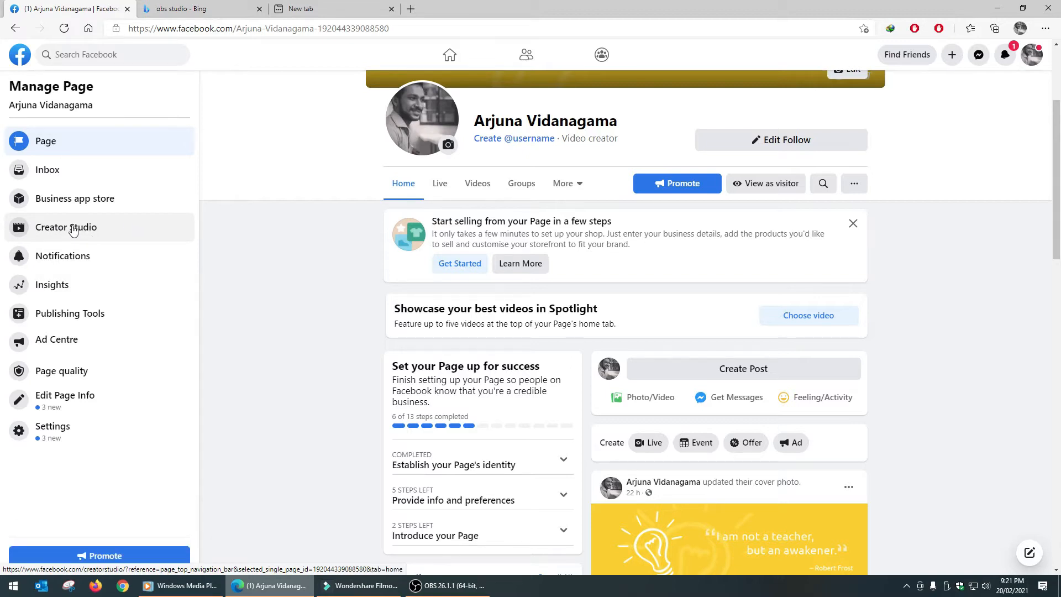
{"action": "left_click", "coordinate": [69, 228]}
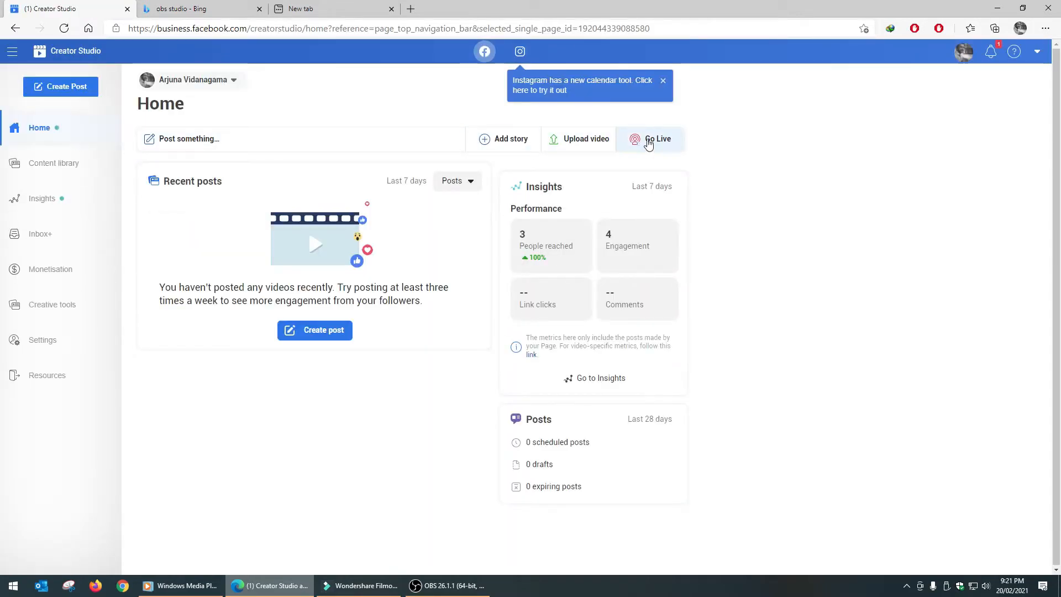
Step: Start Go Live for the Page, close the Bing search tab and dismiss the Live Producer welcome messages
{"action": "left_click", "coordinate": [648, 143]}
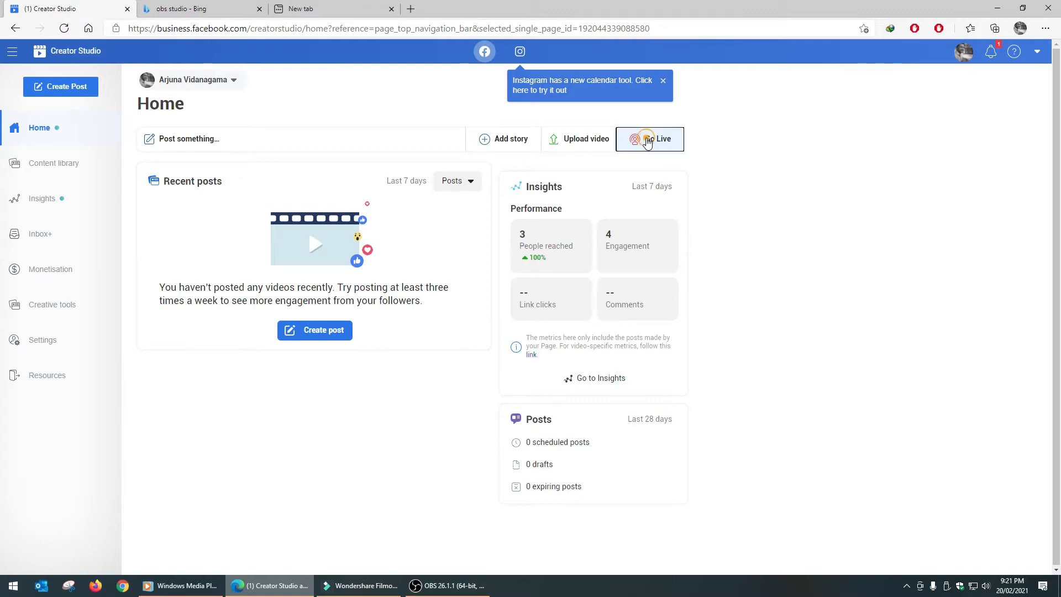
{"action": "left_click", "coordinate": [259, 8]}
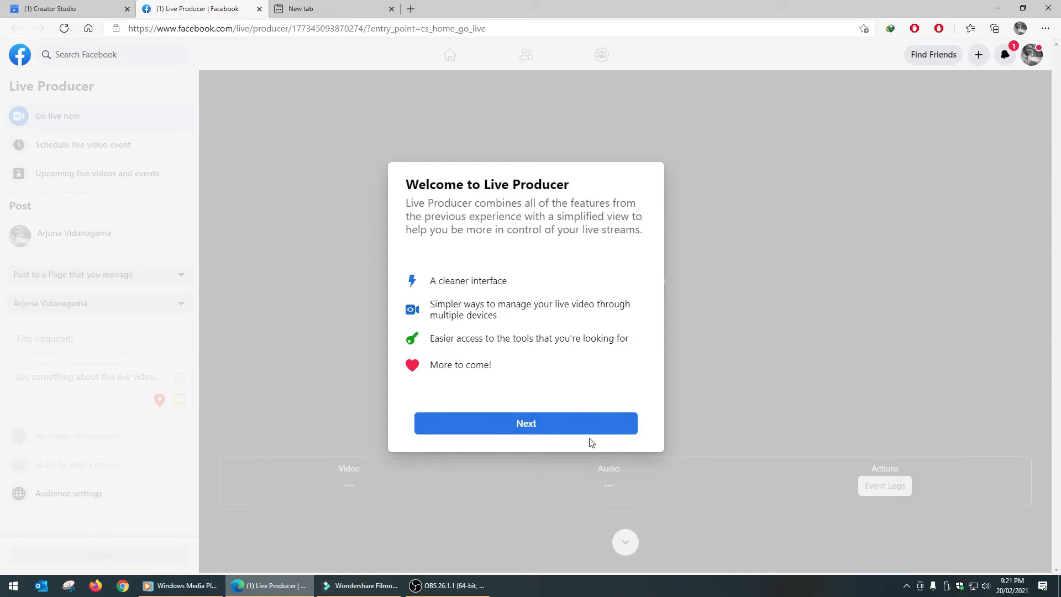
{"action": "left_click", "coordinate": [576, 427]}
{"action": "left_click", "coordinate": [560, 427]}
{"action": "left_click", "coordinate": [560, 428]}
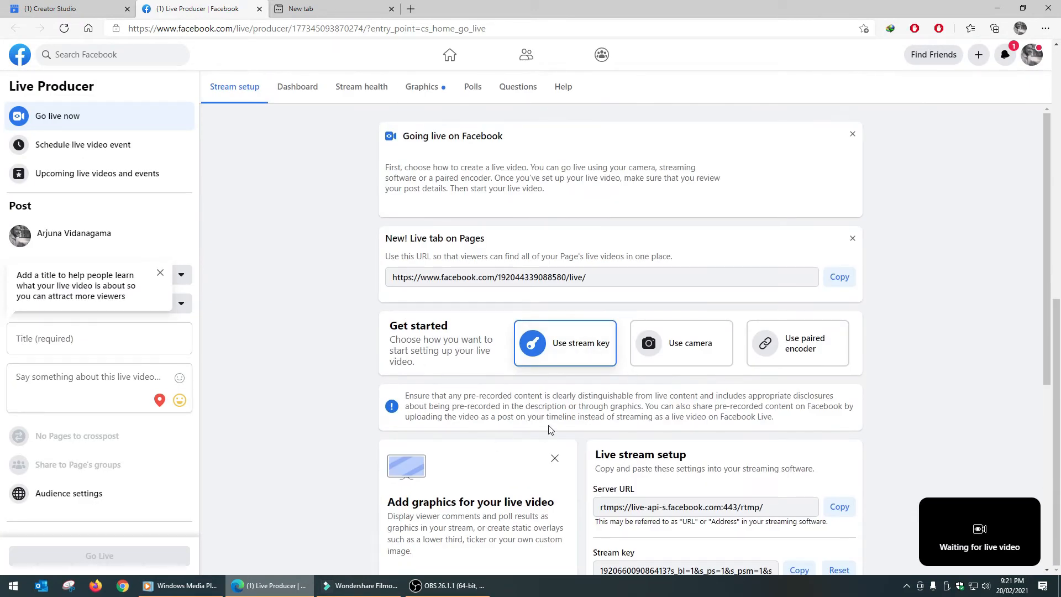
Step: Copy the stream key from Live Producer, paste it into the Stream Key field in OBS and apply the settings
{"action": "scroll", "coordinate": [545, 438], "scroll_direction": "down", "scroll_amount": 4}
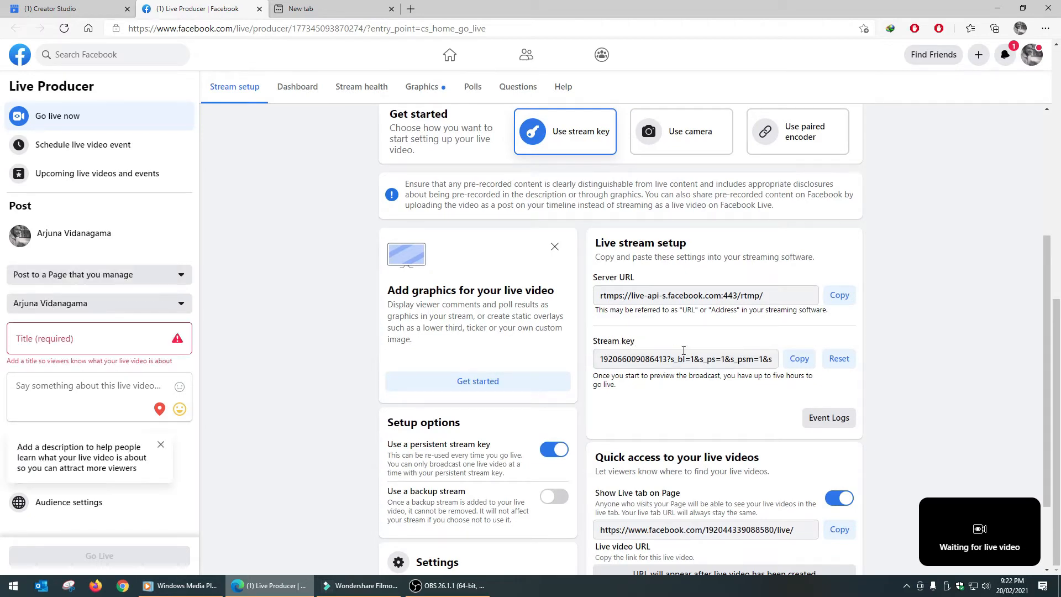
{"action": "left_click", "coordinate": [790, 358]}
{"action": "left_click", "coordinate": [447, 585]}
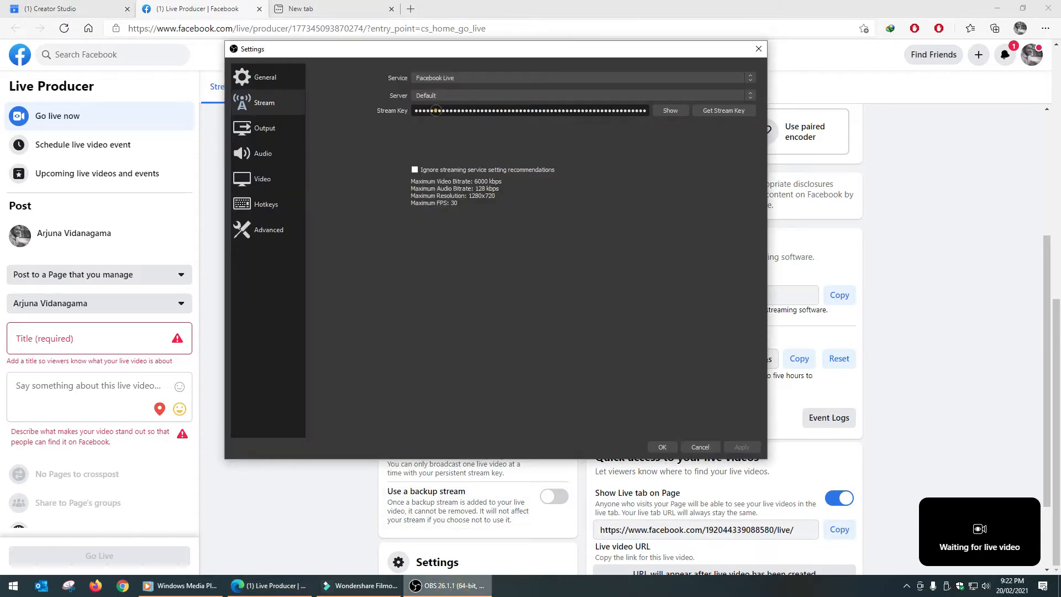
{"action": "double_click", "coordinate": [436, 115]}
{"action": "key", "text": "ctrl+v"}
{"action": "left_click", "coordinate": [735, 449]}
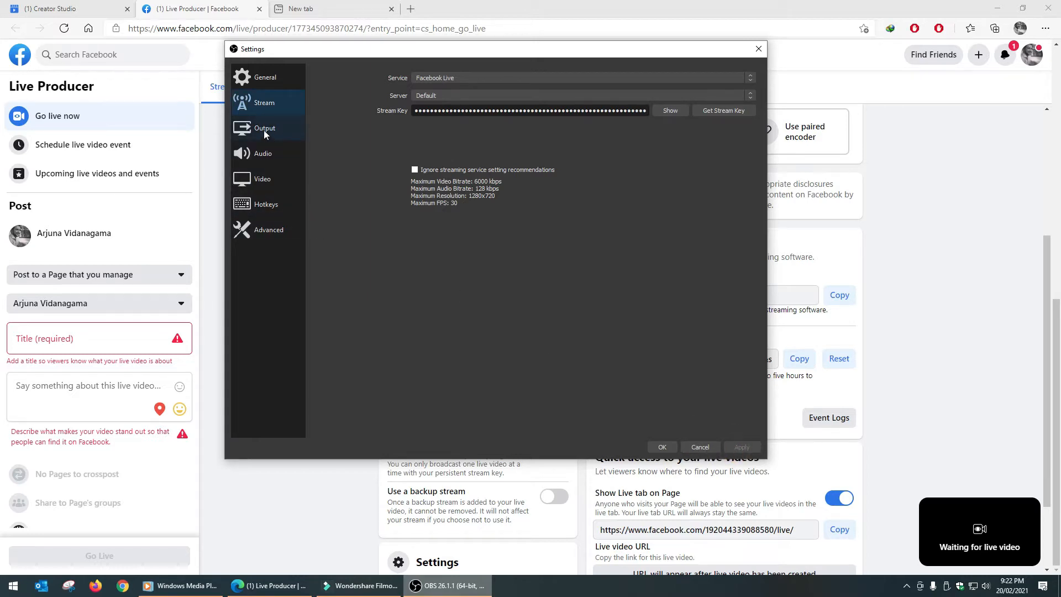
Step: Set the Output Mode to Advanced in the OBS Output settings
{"action": "left_click", "coordinate": [254, 79]}
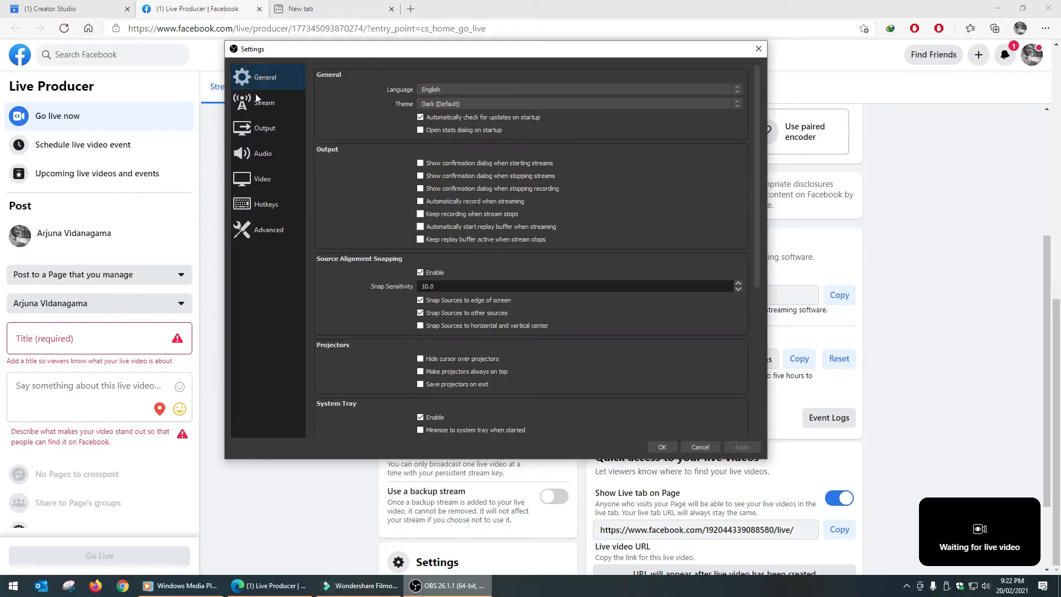
{"action": "left_click", "coordinate": [257, 146]}
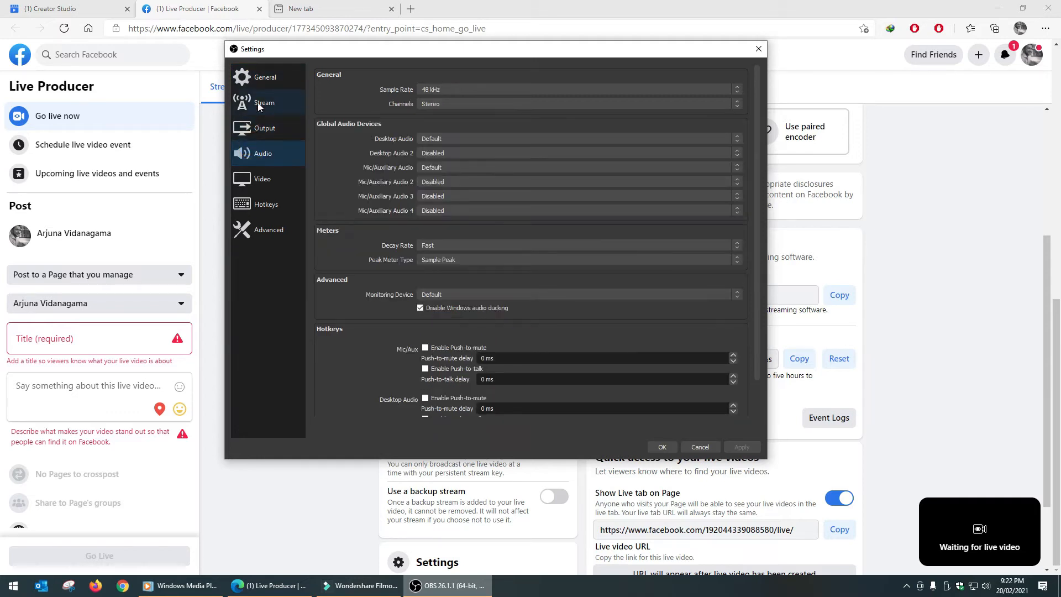
{"action": "left_click", "coordinate": [256, 127]}
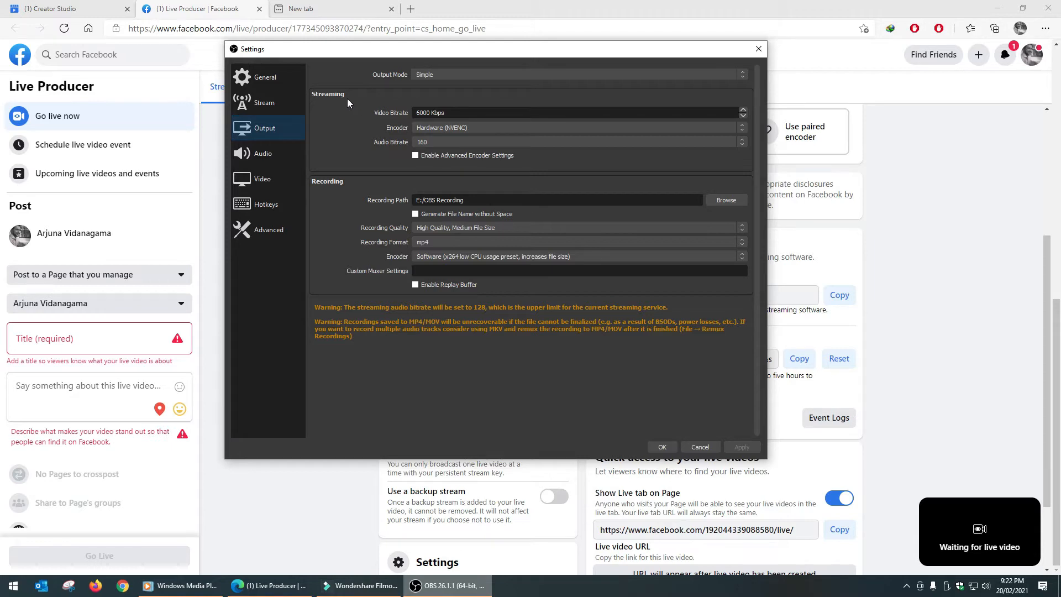
{"action": "left_click", "coordinate": [432, 75]}
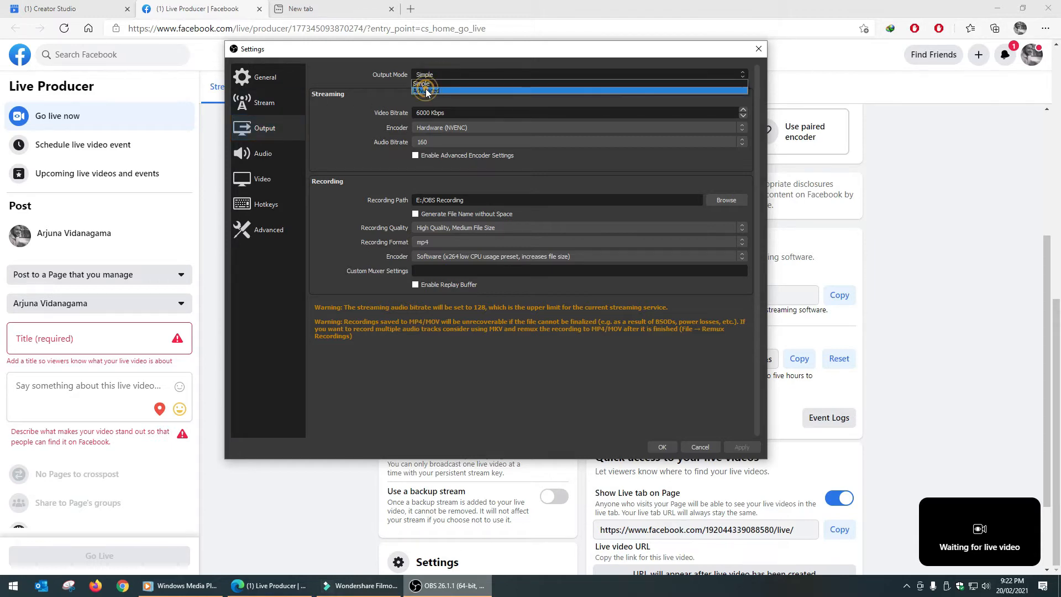
{"action": "left_click", "coordinate": [427, 90]}
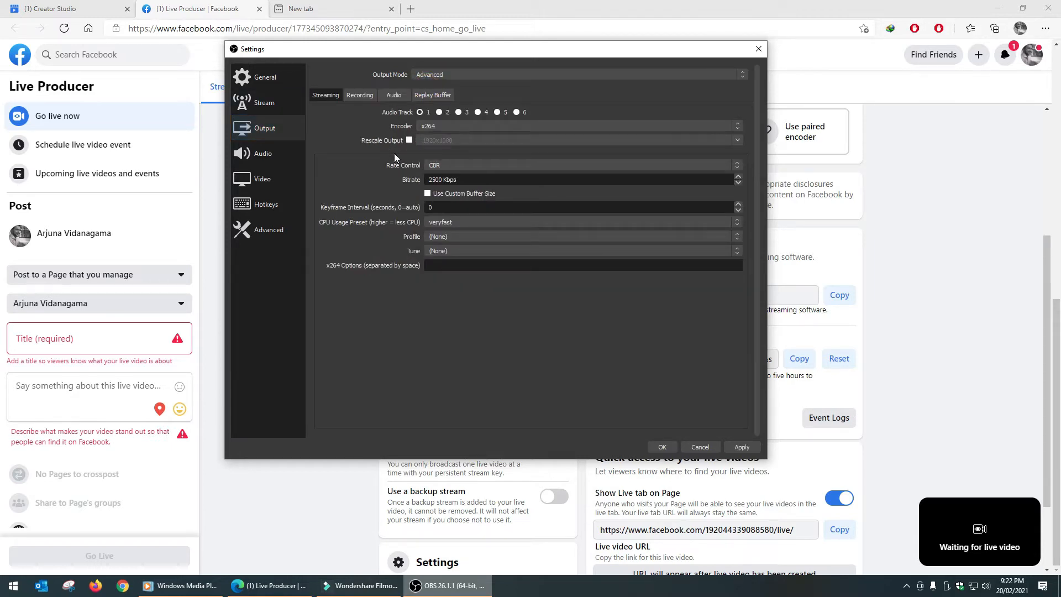
Step: Review the streaming encoder choices and keep x264 as the encoder
{"action": "left_click", "coordinate": [437, 127]}
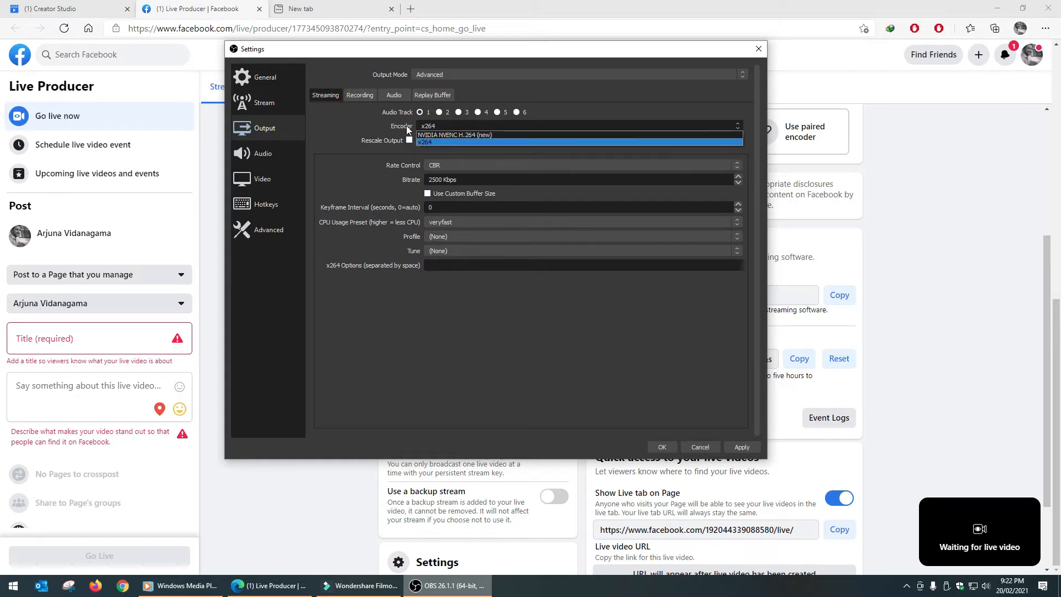
{"action": "left_click", "coordinate": [409, 128]}
{"action": "left_click", "coordinate": [428, 126]}
{"action": "left_click", "coordinate": [424, 143]}
{"action": "left_click", "coordinate": [434, 127]}
{"action": "left_click", "coordinate": [437, 127]}
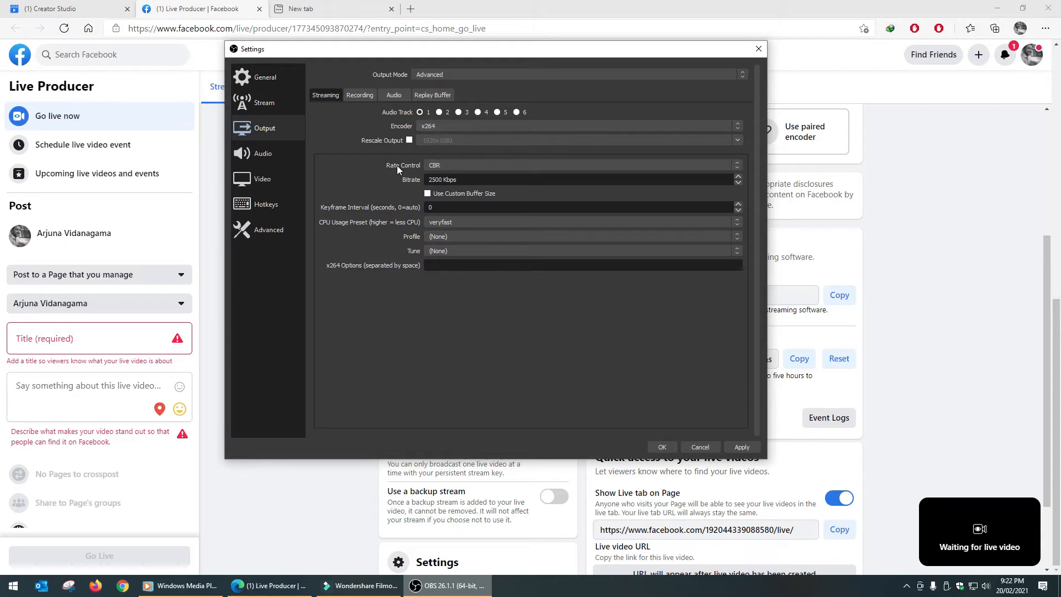
{"action": "scroll", "coordinate": [442, 179], "scroll_direction": "down", "scroll_amount": 4}
Step: Review the Output (Scaled) Resolution choices in the Video settings and keep 1280x720
{"action": "left_click", "coordinate": [258, 178]}
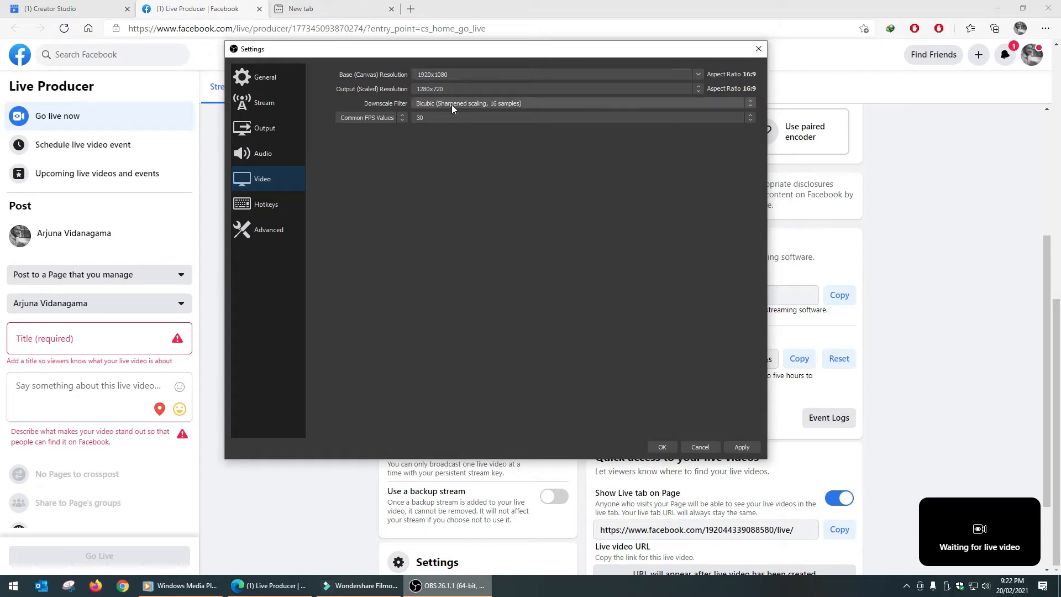
{"action": "left_click_drag", "start_coordinate": [401, 52], "coordinate": [403, 58]}
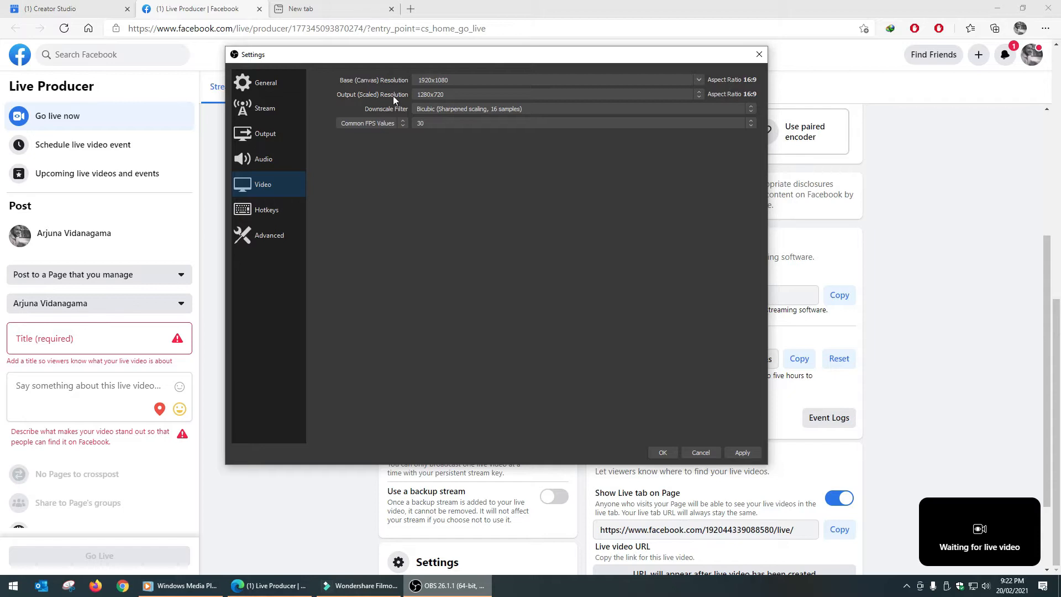
{"action": "left_click", "coordinate": [447, 95]}
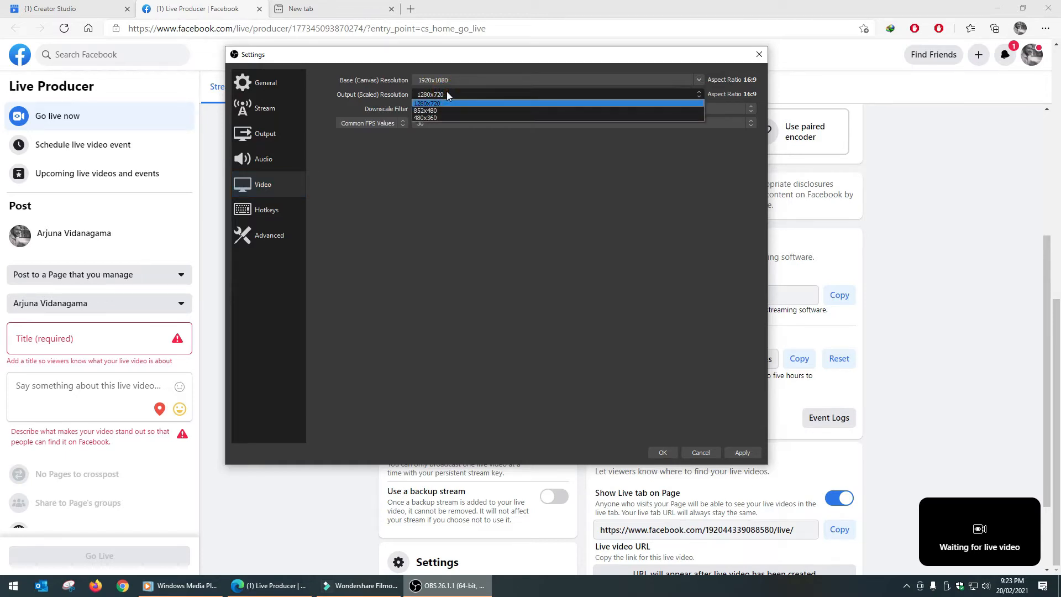
{"action": "left_click", "coordinate": [446, 95]}
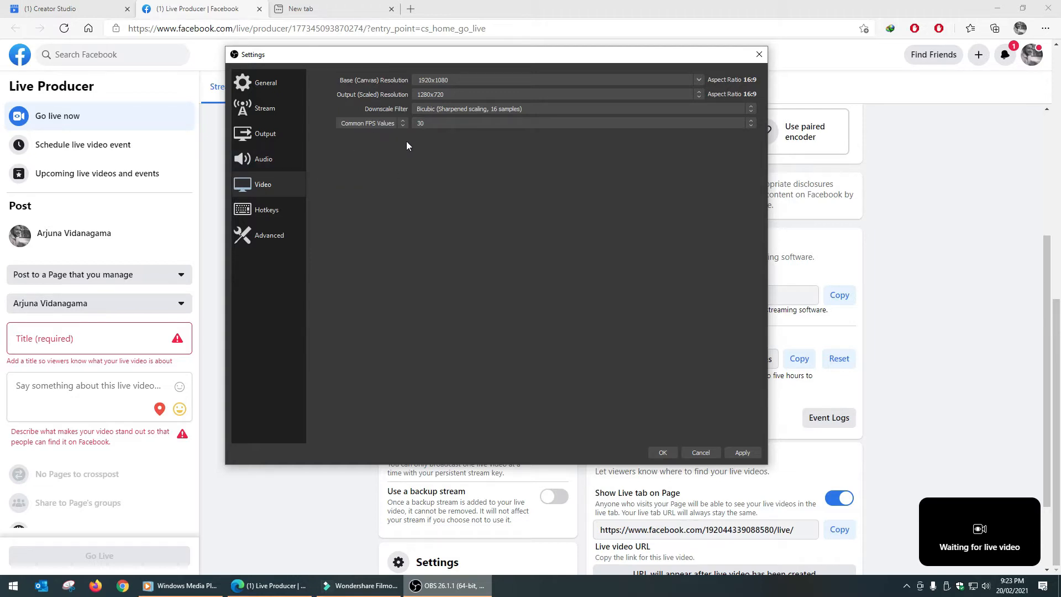
Step: Review the available Mic/Auxiliary Audio devices in the Audio settings and keep Default
{"action": "left_click", "coordinate": [262, 134]}
{"action": "left_click", "coordinate": [257, 160]}
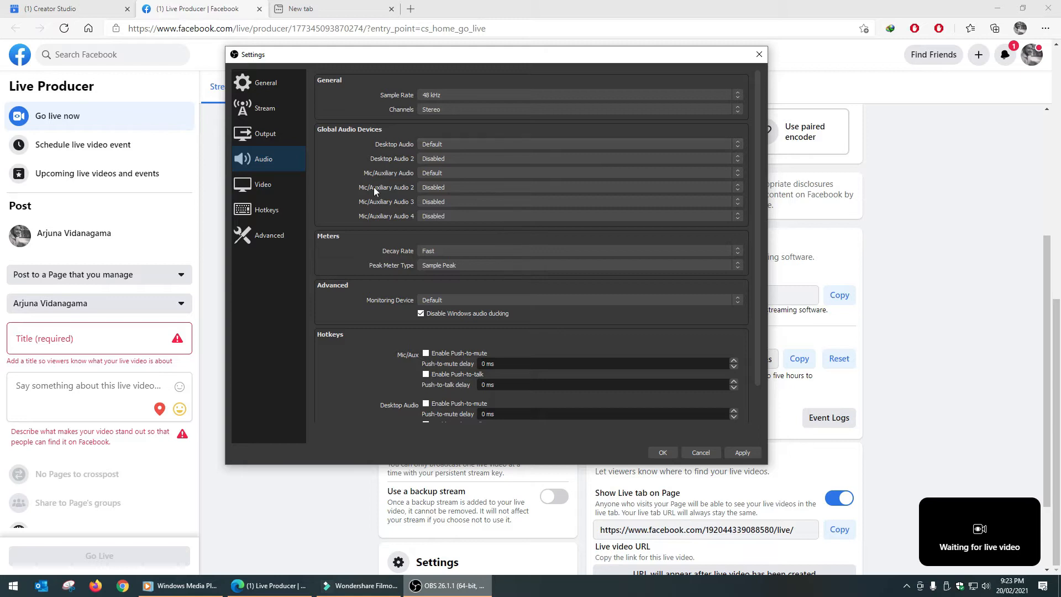
{"action": "left_click", "coordinate": [432, 174]}
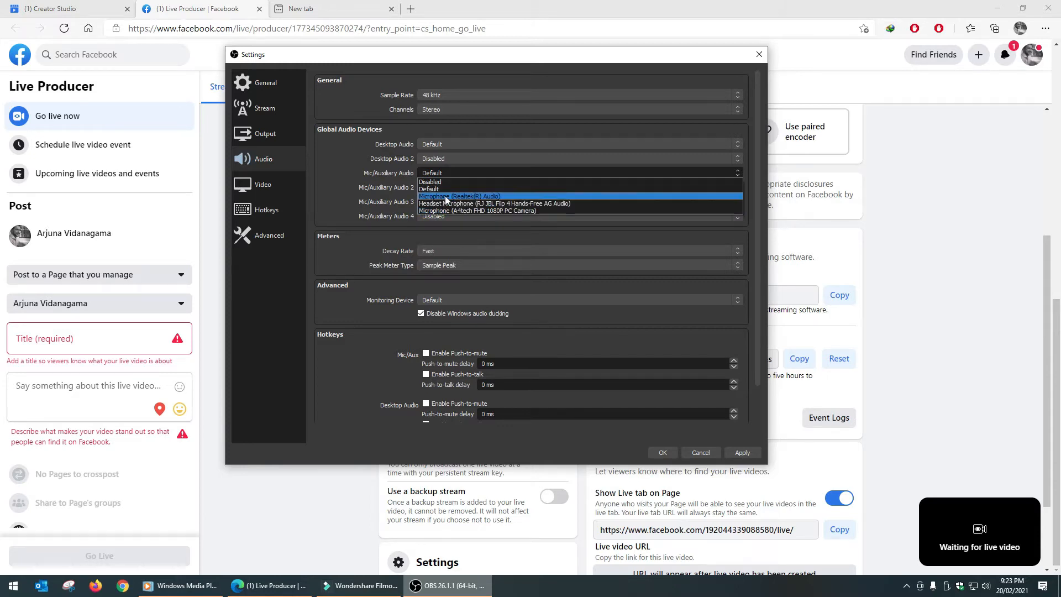
{"action": "left_click", "coordinate": [389, 184]}
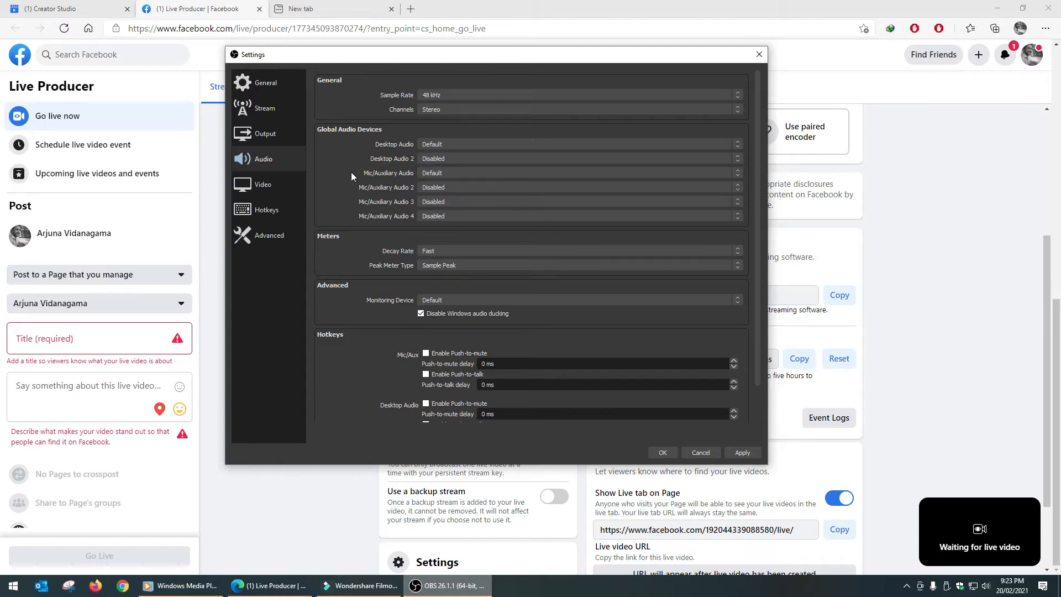
Step: Look over the Video, Hotkeys and Stream settings, and accept the settings to close the dialog
{"action": "left_click", "coordinate": [256, 185]}
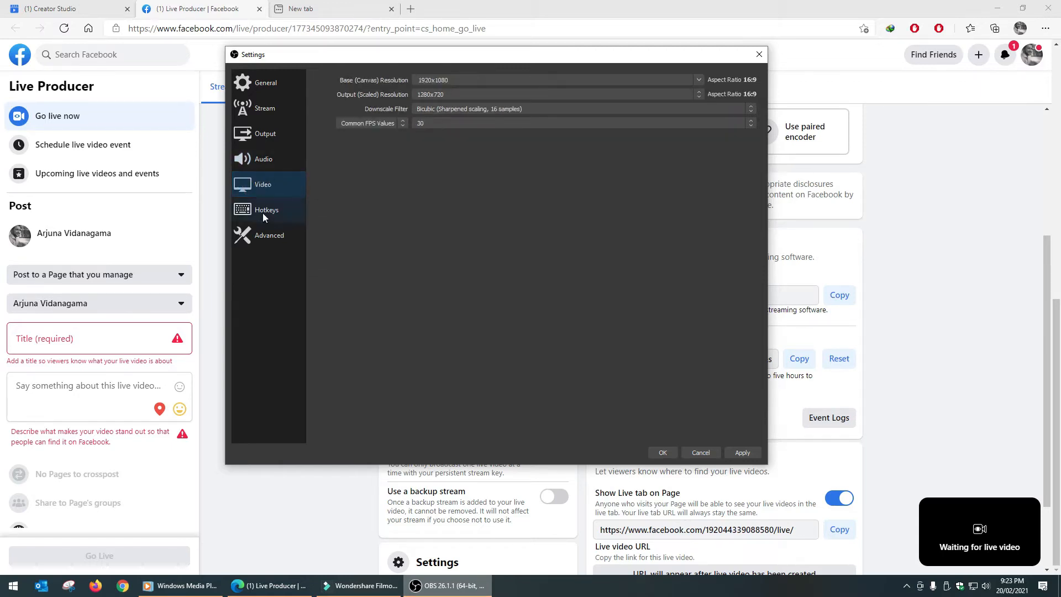
{"action": "left_click", "coordinate": [263, 212]}
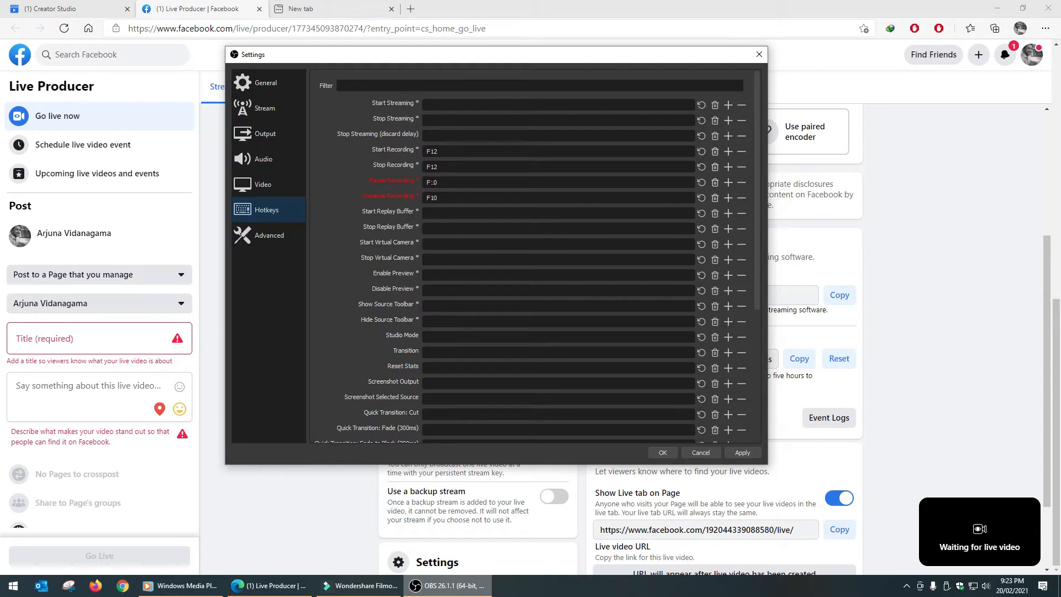
{"action": "left_click", "coordinate": [278, 121]}
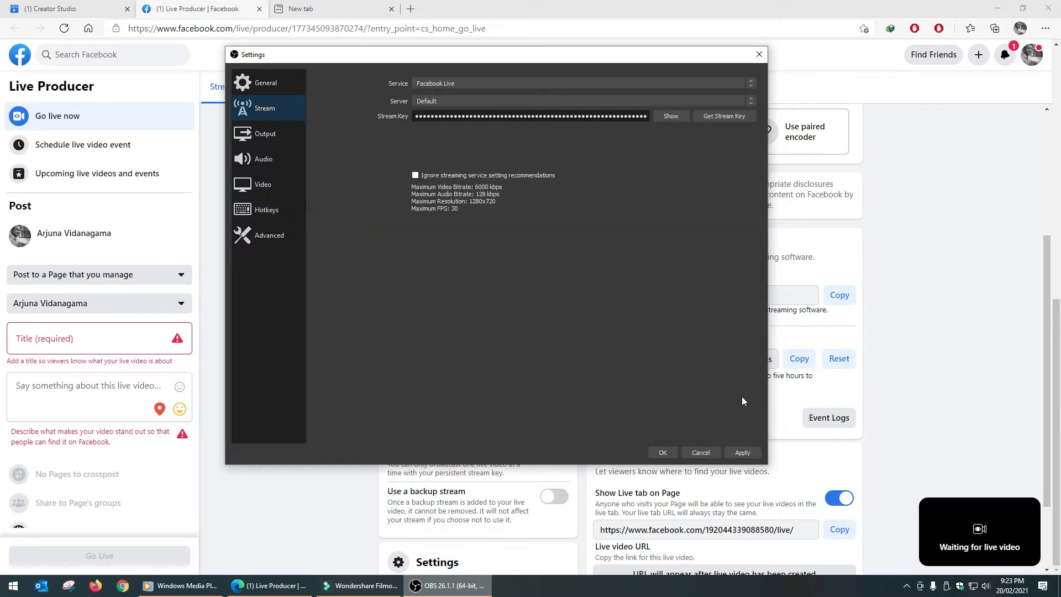
{"action": "left_click", "coordinate": [671, 453]}
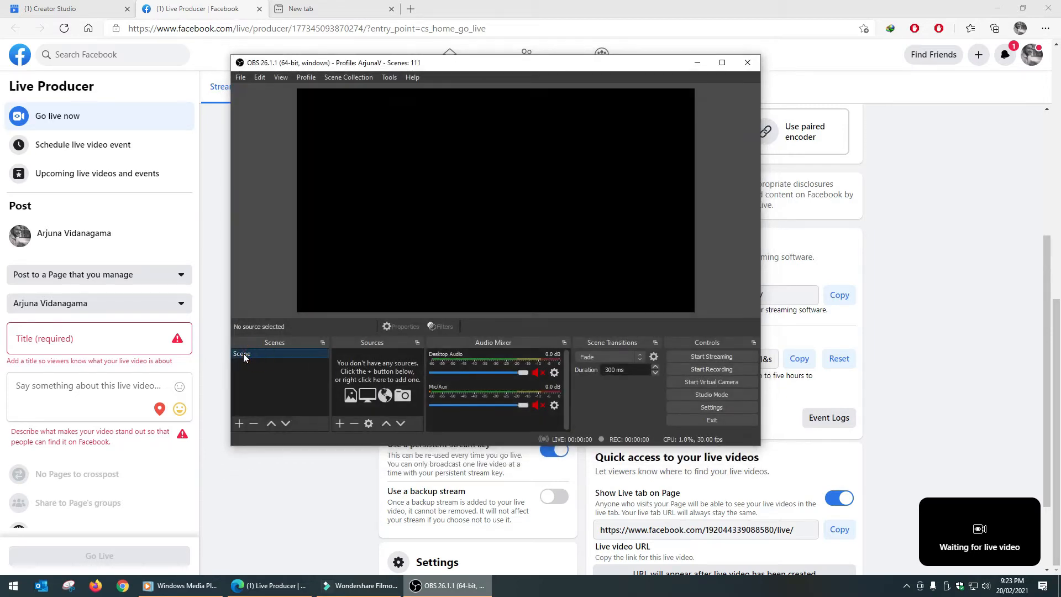
Step: Select the scene and review the types of source that can be added to it, without adding one
{"action": "left_click", "coordinate": [348, 359]}
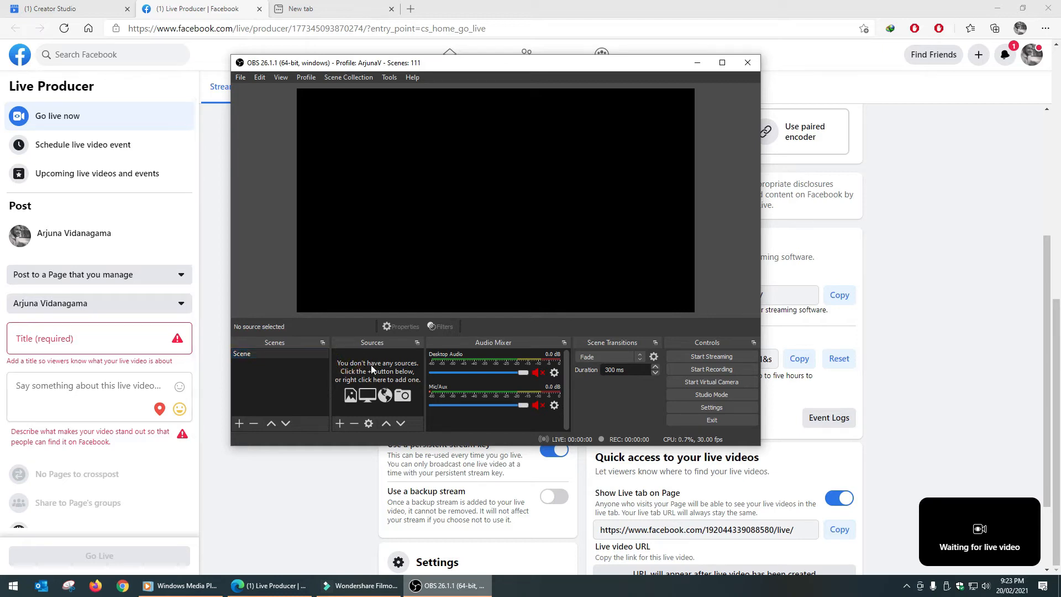
{"action": "left_click_drag", "start_coordinate": [377, 65], "coordinate": [406, 62]}
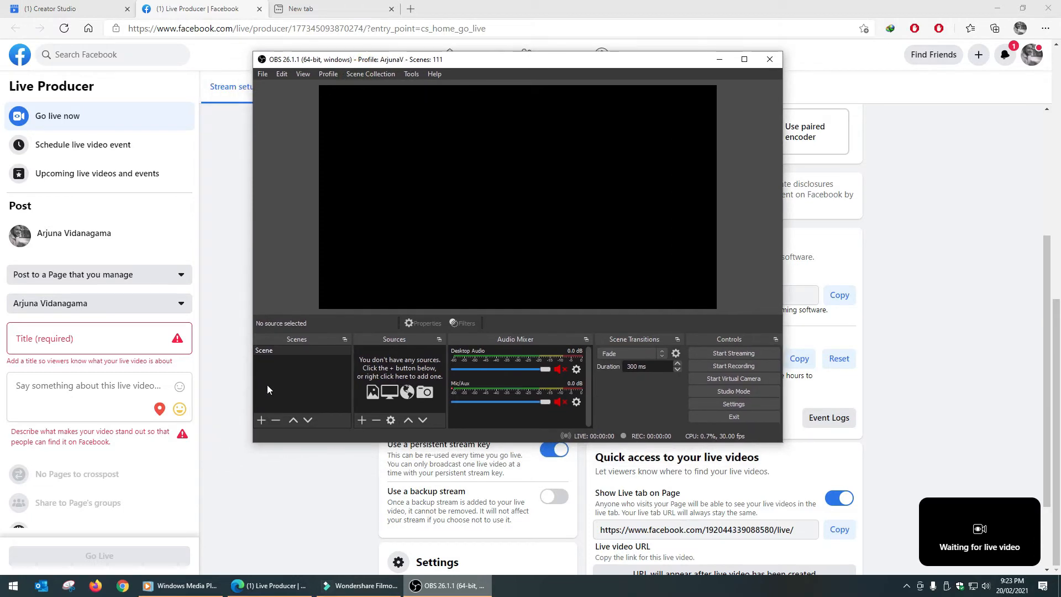
{"action": "left_click", "coordinate": [363, 419]}
{"action": "left_click", "coordinate": [332, 385]}
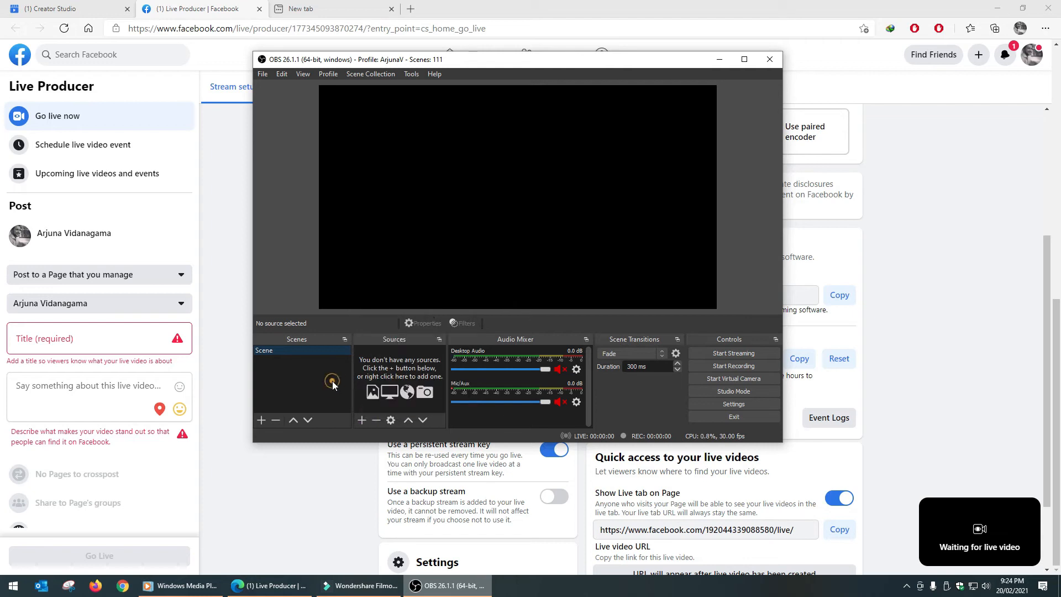
{"action": "left_click", "coordinate": [361, 419]}
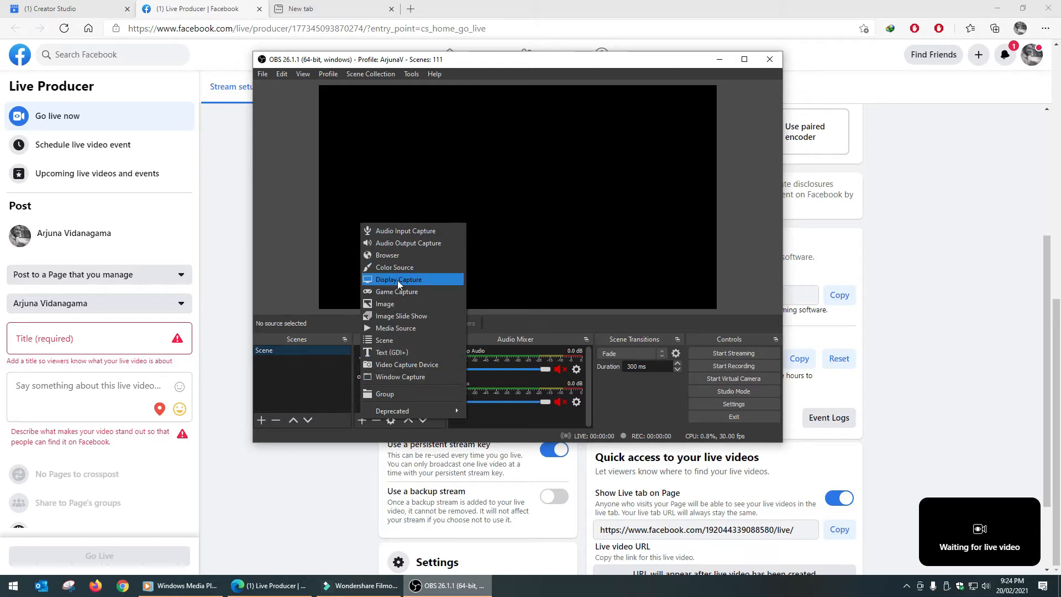
{"action": "left_click", "coordinate": [309, 60]}
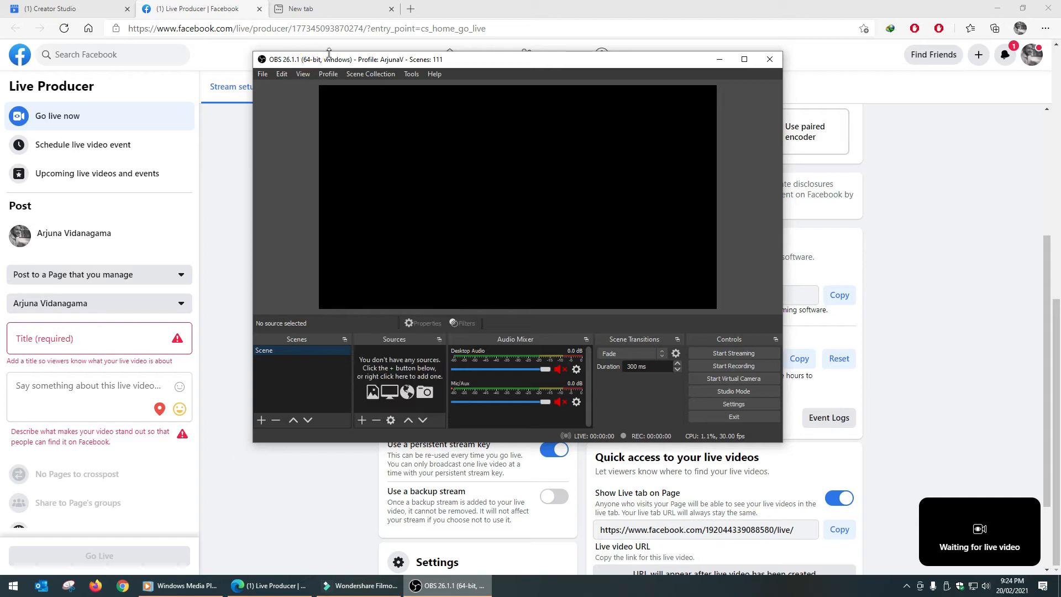
{"action": "left_click_drag", "start_coordinate": [329, 52], "coordinate": [305, 92]}
Step: Switch to the browser and look over the Live Producer stream setup page
{"action": "left_click", "coordinate": [187, 11]}
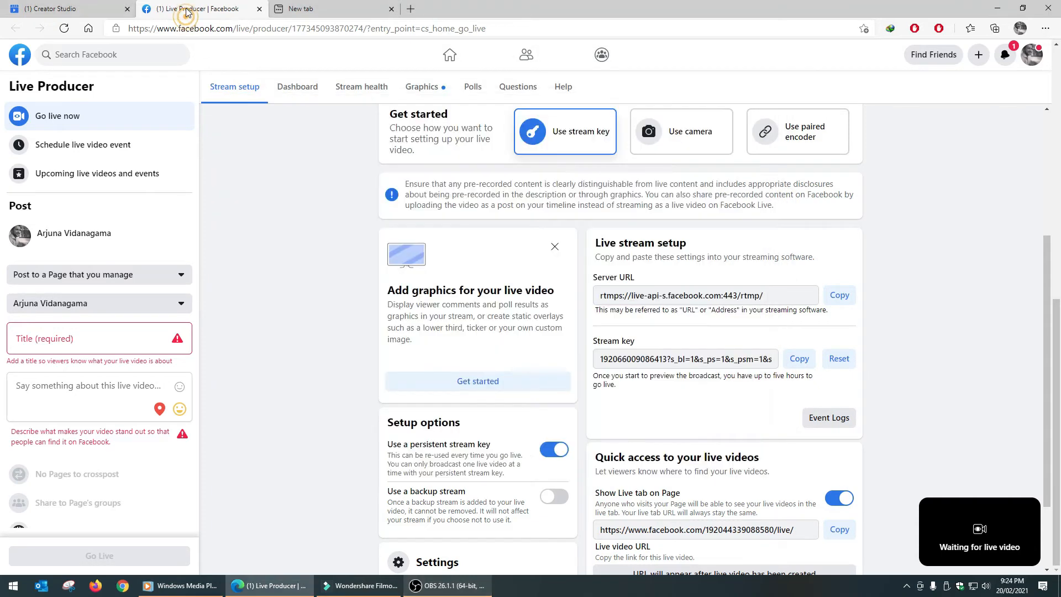
{"action": "scroll", "coordinate": [359, 340], "scroll_direction": "down", "scroll_amount": 2}
{"action": "scroll", "coordinate": [325, 354], "scroll_direction": "up", "scroll_amount": 1}
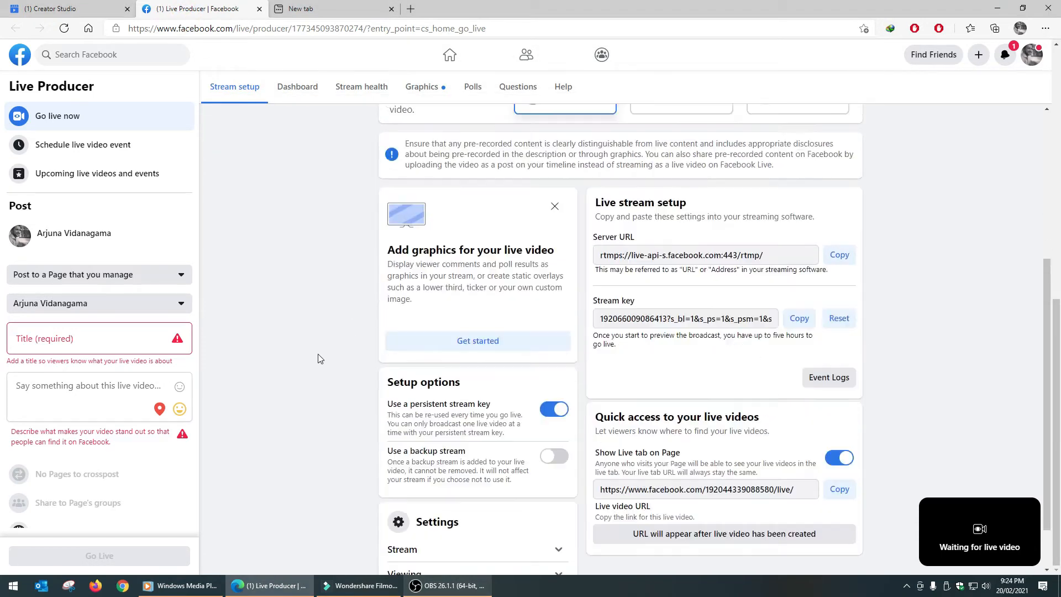
{"action": "scroll", "coordinate": [317, 360], "scroll_direction": "up", "scroll_amount": 3}
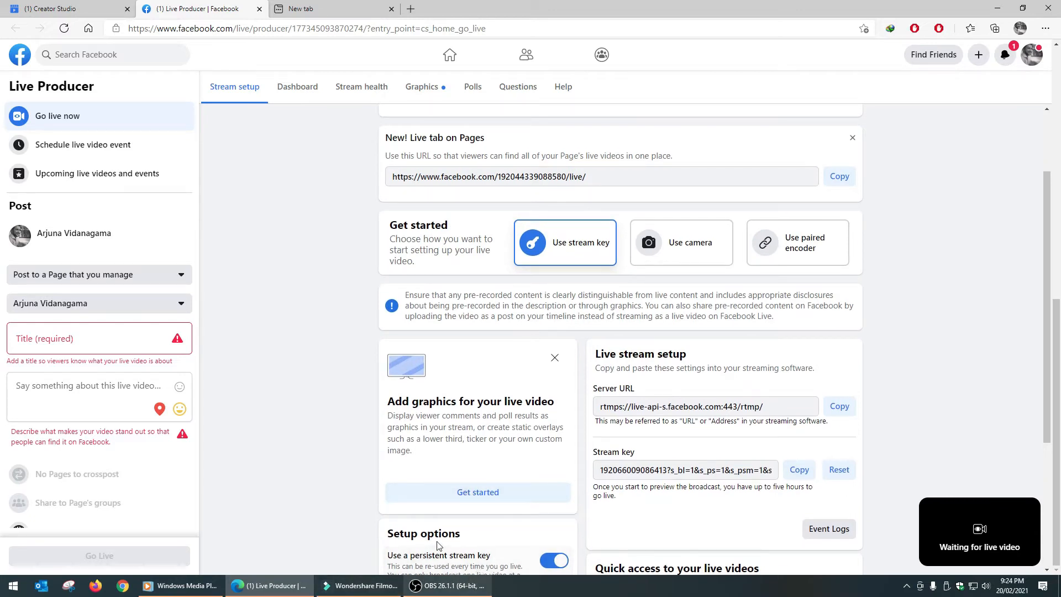
Step: Return to OBS and add a Window Capture source named Gameloop, using [explorer.exe]: Window as its window
{"action": "left_click", "coordinate": [446, 587]}
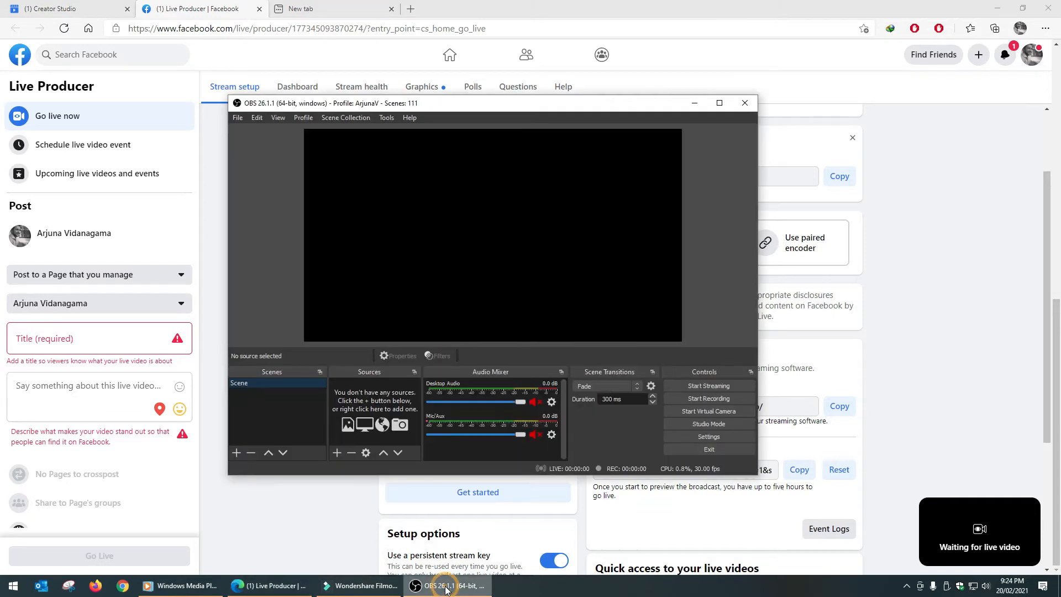
{"action": "mouse_move", "coordinate": [355, 105]}
{"action": "left_mouse_down"}
{"action": "mouse_move", "coordinate": [377, 113]}
{"action": "mouse_move", "coordinate": [357, 105]}
{"action": "mouse_move", "coordinate": [368, 103]}
{"action": "left_mouse_up"}
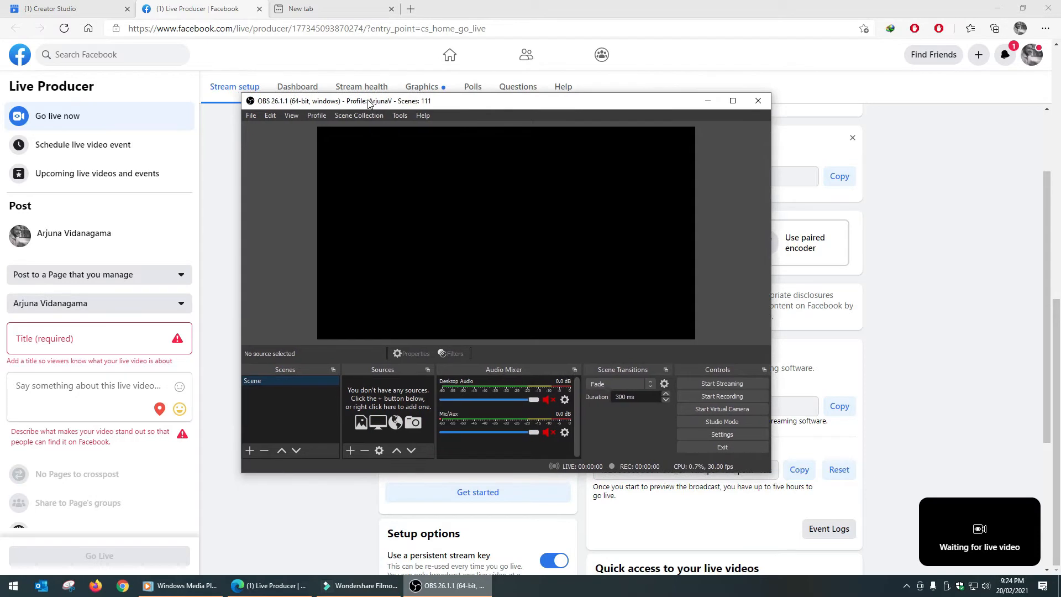
{"action": "left_click", "coordinate": [350, 451]}
{"action": "left_click", "coordinate": [382, 409]}
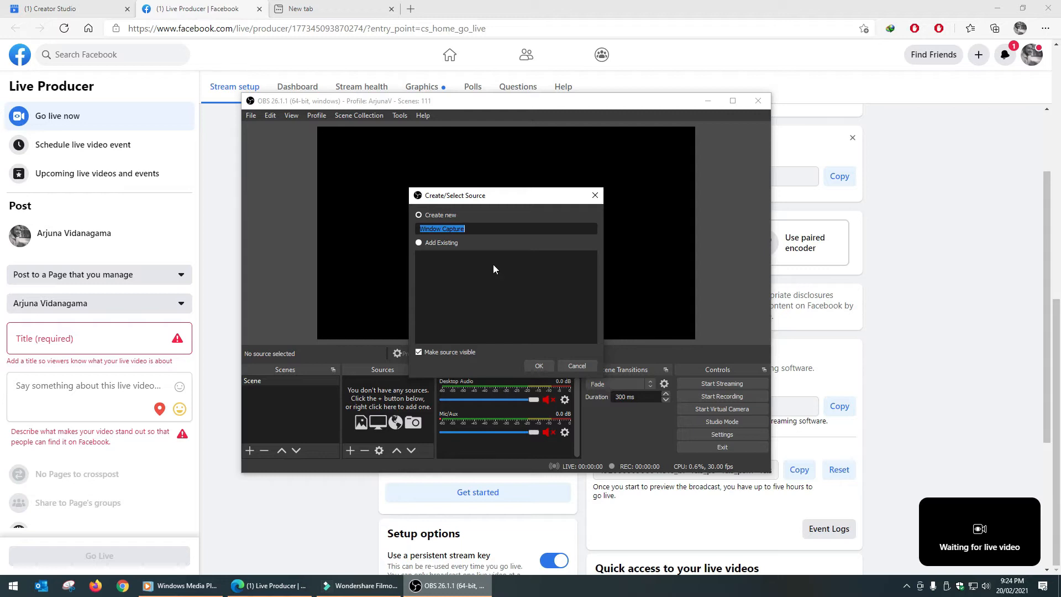
{"action": "type", "text": "Gameloop"}
{"action": "key", "text": "Return"}
{"action": "left_click", "coordinate": [463, 373]}
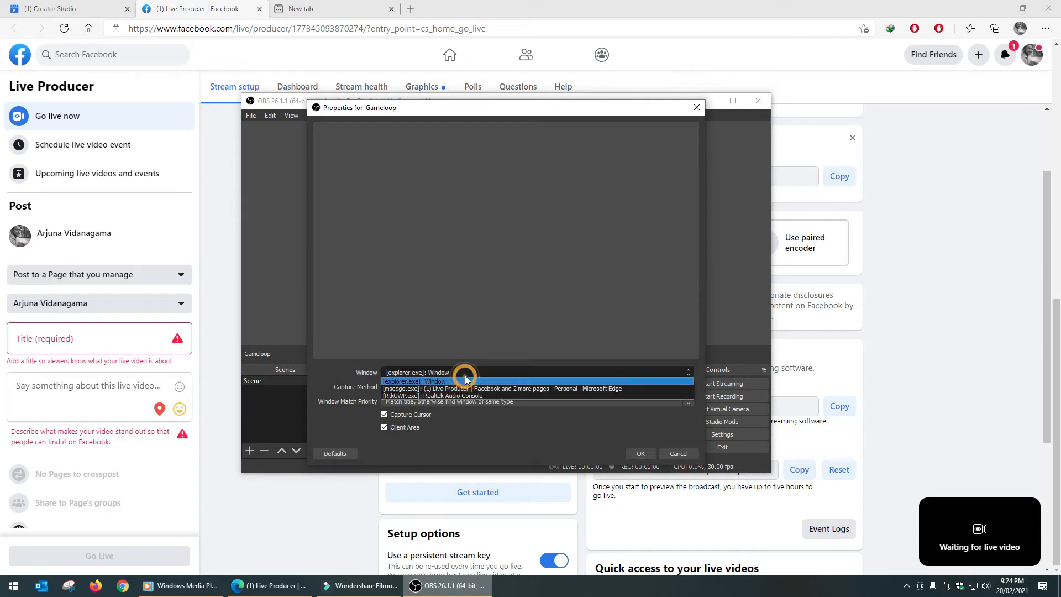
{"action": "left_click", "coordinate": [459, 383]}
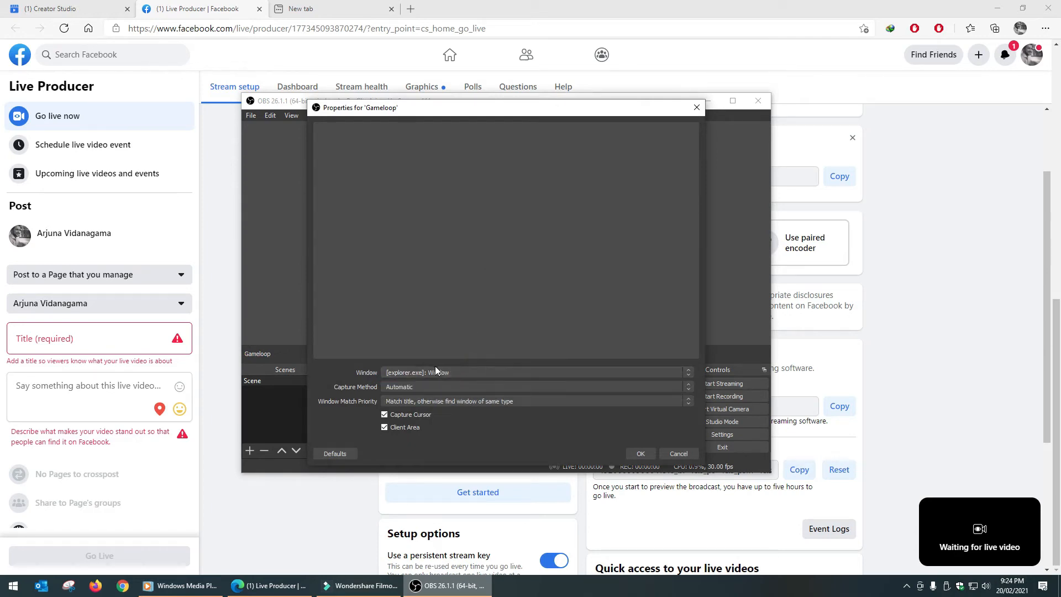
{"action": "left_click", "coordinate": [641, 454]}
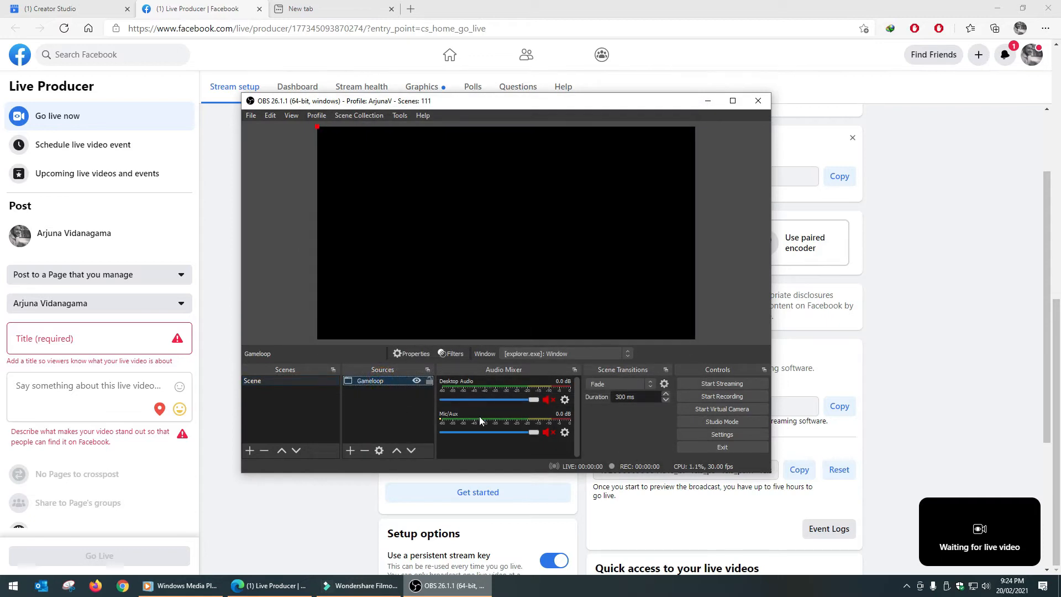
Step: Search Windows for gameloop and launch the Gameloop app
{"action": "key", "text": "super"}
{"action": "type", "text": "game"}
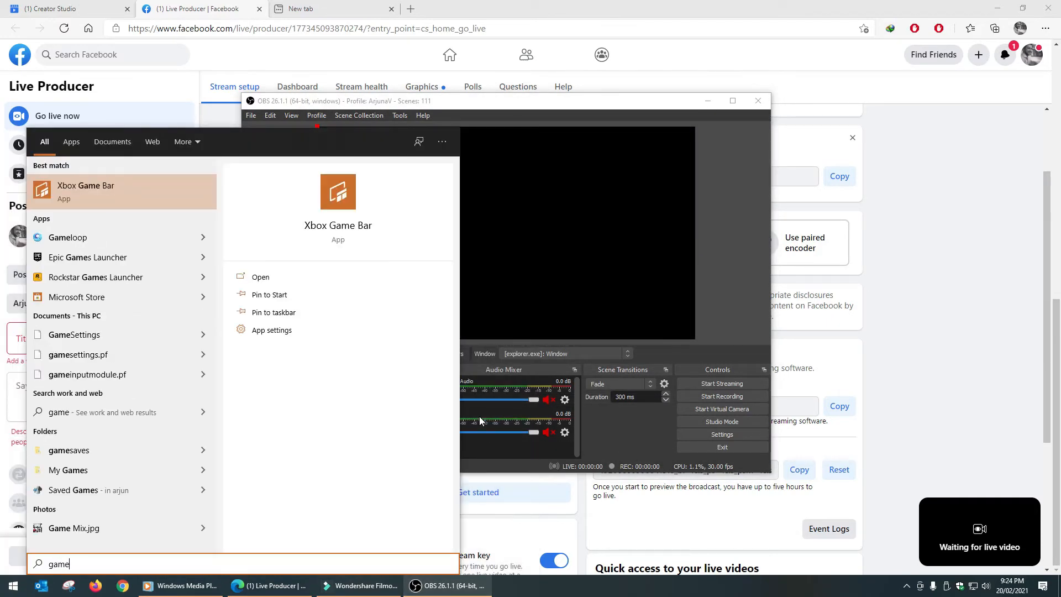
{"action": "type", "text": "loop"}
{"action": "left_click", "coordinate": [480, 416]}
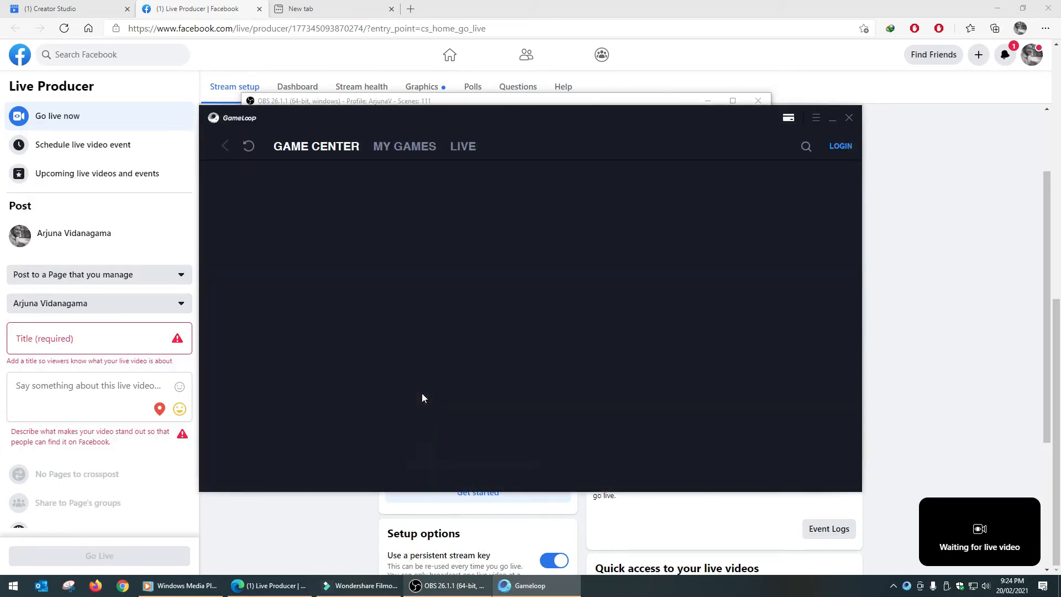
Step: Switch back to OBS, dismiss the GameLoop update notice and check the window choices of the Gameloop source
{"action": "left_click", "coordinate": [448, 585]}
{"action": "left_click", "coordinate": [367, 382]}
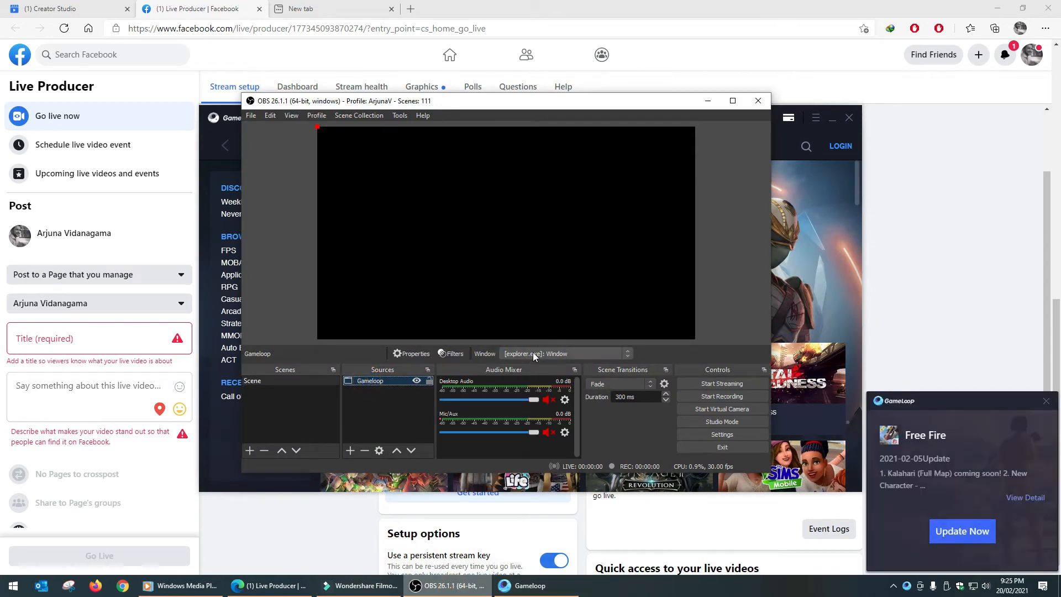
{"action": "left_click", "coordinate": [1043, 403]}
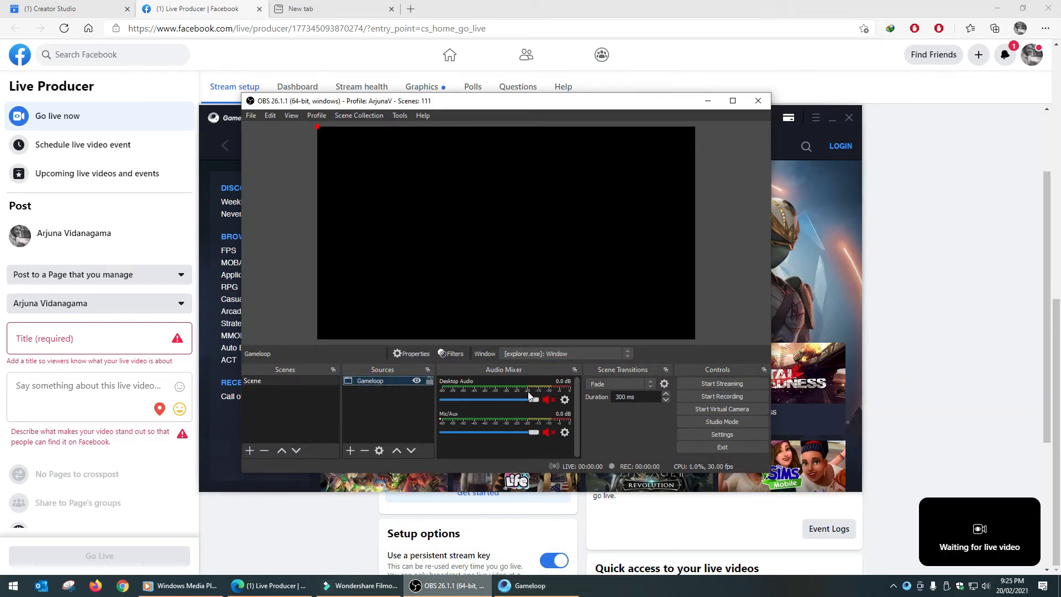
{"action": "left_click", "coordinate": [533, 353]}
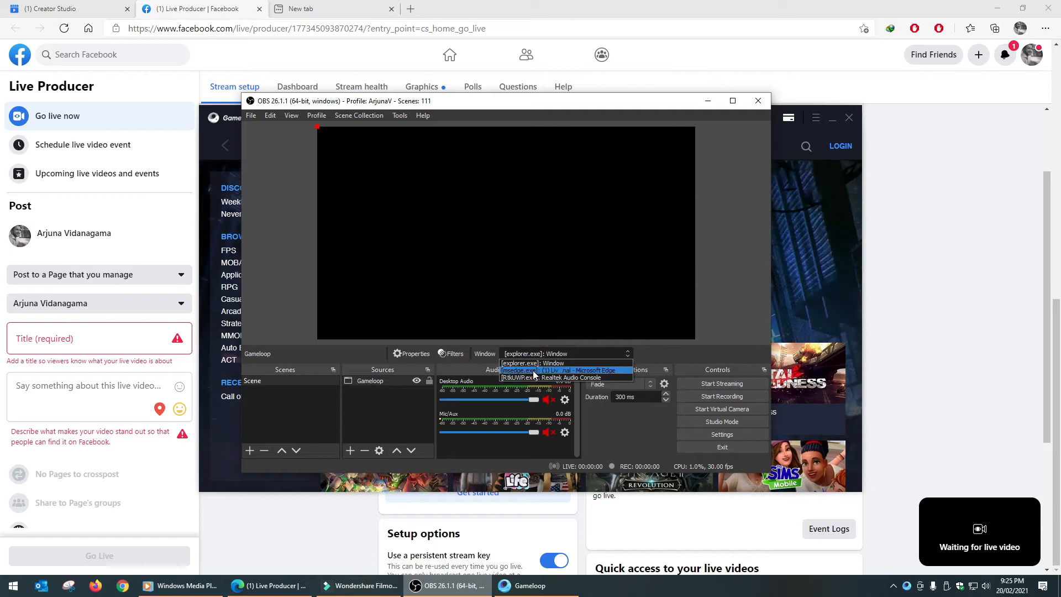
{"action": "left_click", "coordinate": [387, 380]}
{"action": "left_click", "coordinate": [268, 391]}
{"action": "left_click", "coordinate": [259, 382]}
Step: Add a new Media Source to the scene with its default name and properties
{"action": "left_click", "coordinate": [352, 451]}
{"action": "left_click", "coordinate": [387, 378]}
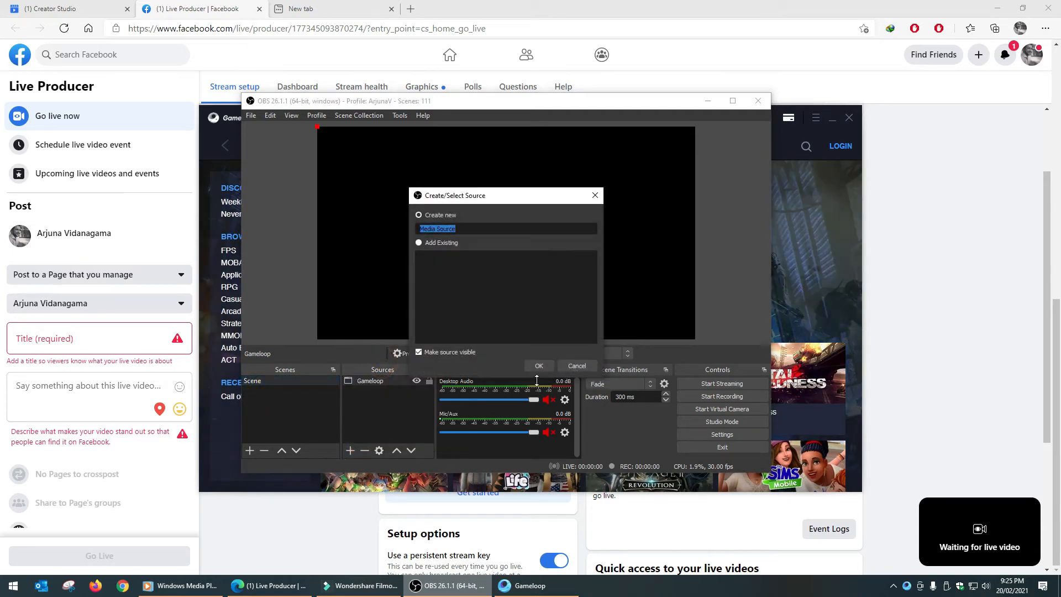
{"action": "left_click", "coordinate": [537, 368]}
{"action": "left_click", "coordinate": [640, 453]}
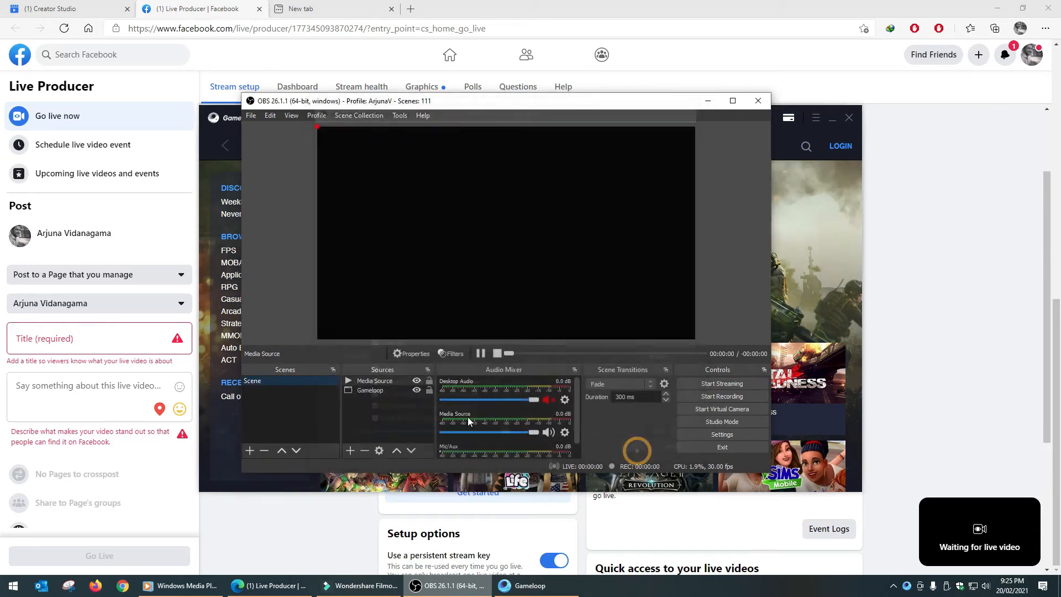
Step: Set the Gameloop source's window to [AppMarket.exe]: Gameloop and enlarge the capture to fill the canvas
{"action": "left_click", "coordinate": [369, 390]}
{"action": "left_click", "coordinate": [526, 355]}
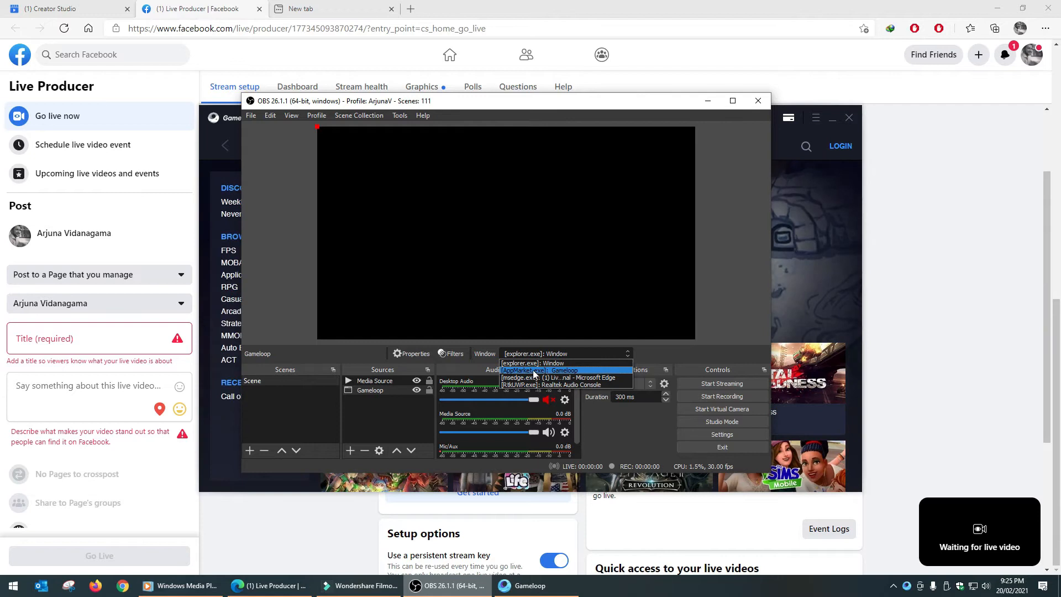
{"action": "left_click", "coordinate": [563, 370]}
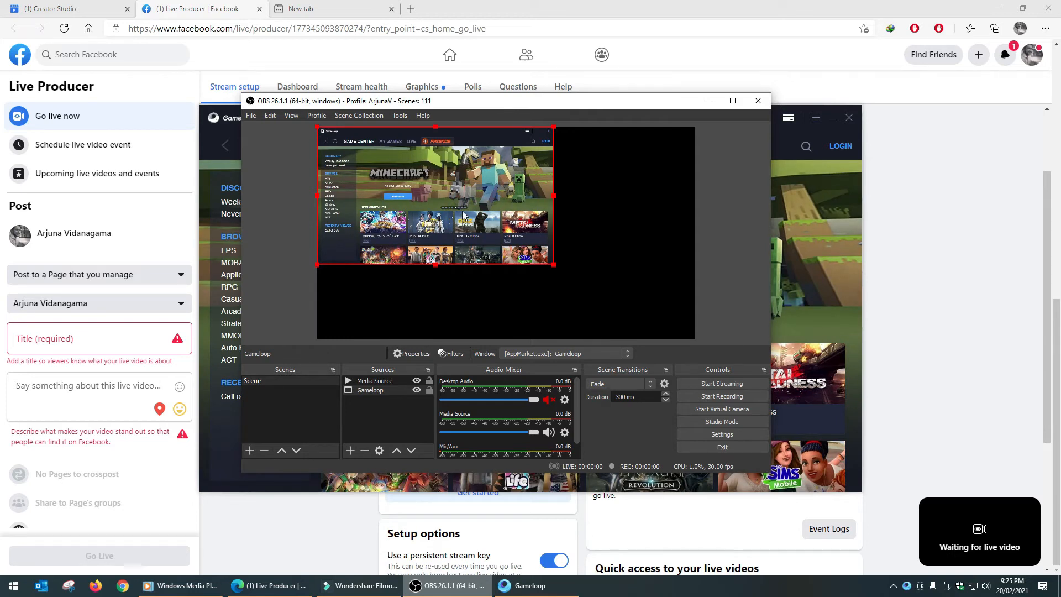
{"action": "left_click_drag", "start_coordinate": [554, 264], "coordinate": [694, 315]}
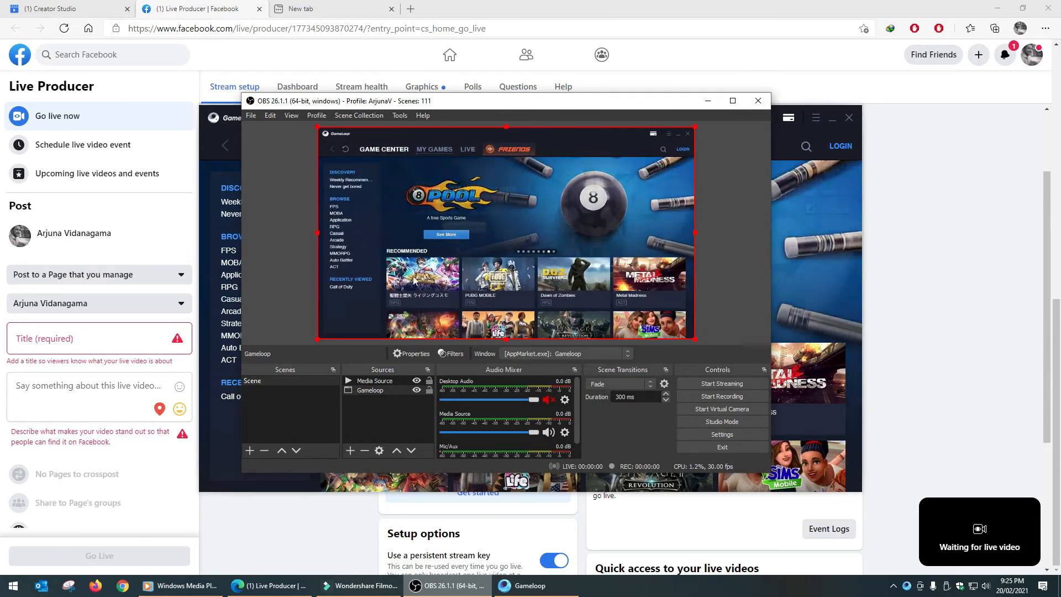
Step: Reposition the OBS window and move the Gameloop source above Media Source in the source order
{"action": "left_click", "coordinate": [281, 234]}
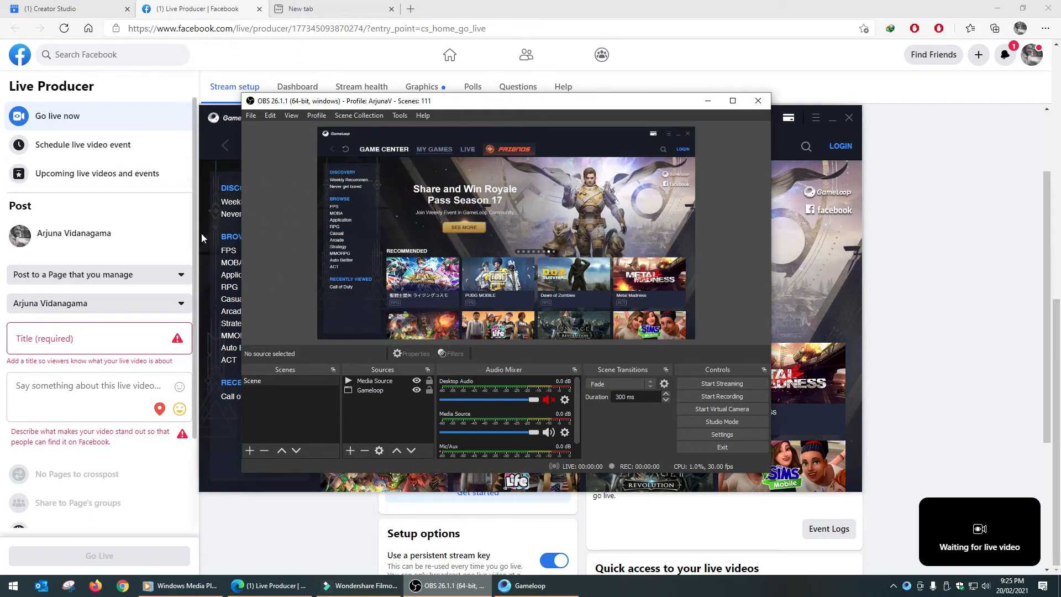
{"action": "left_click_drag", "start_coordinate": [307, 105], "coordinate": [373, 93]}
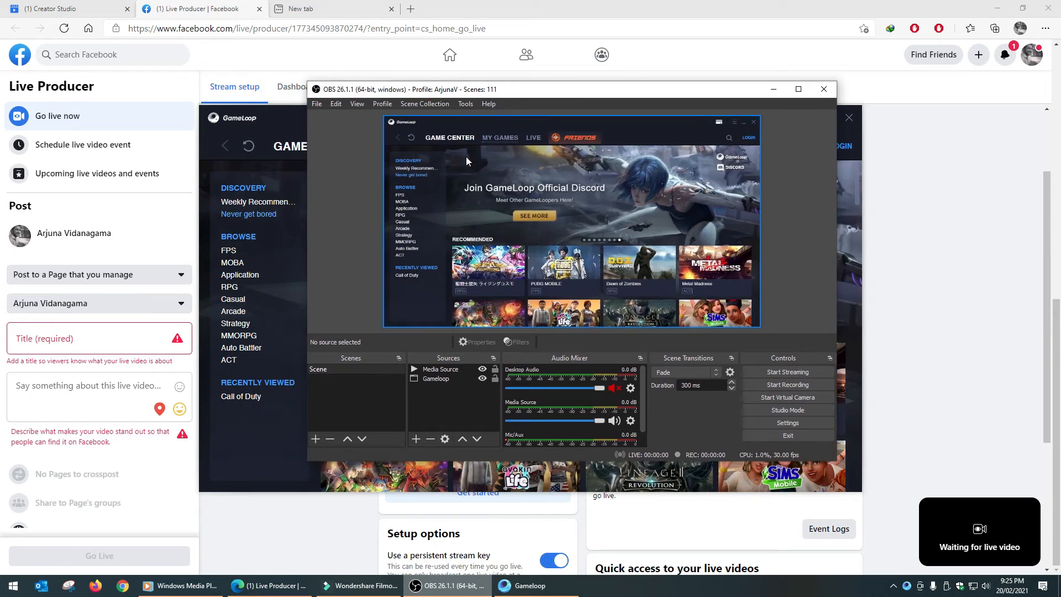
{"action": "left_click", "coordinate": [439, 378]}
{"action": "left_click_drag", "start_coordinate": [438, 378], "coordinate": [435, 367]}
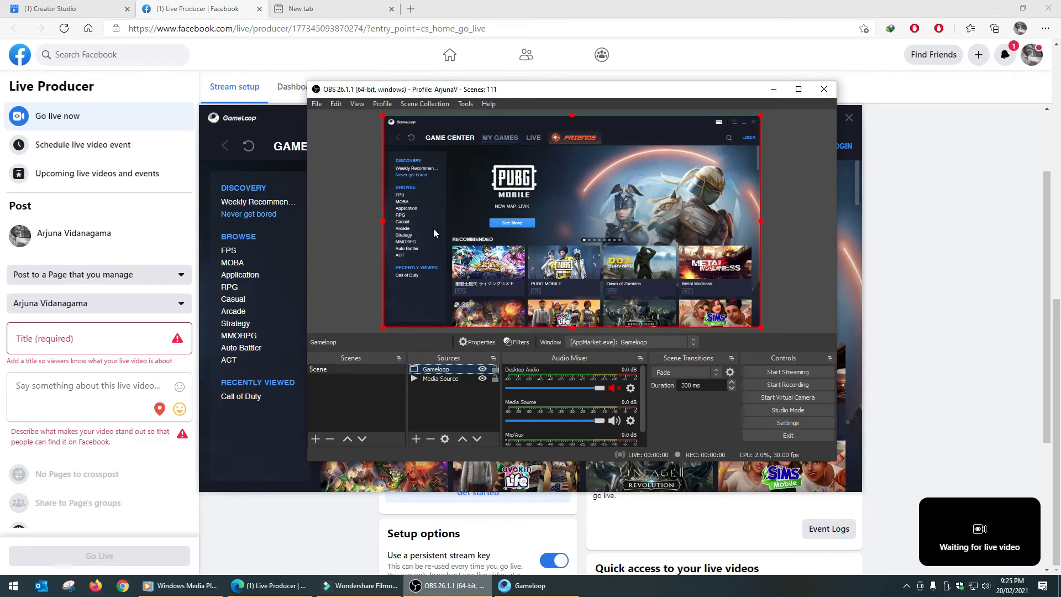
{"action": "left_click", "coordinate": [416, 438]}
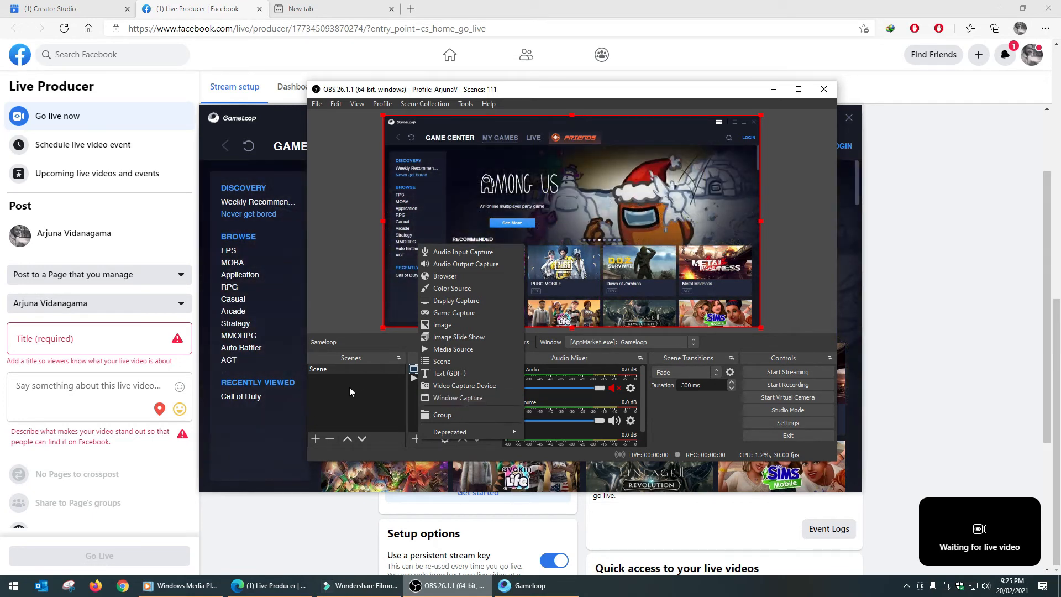
{"action": "left_click", "coordinate": [349, 387]}
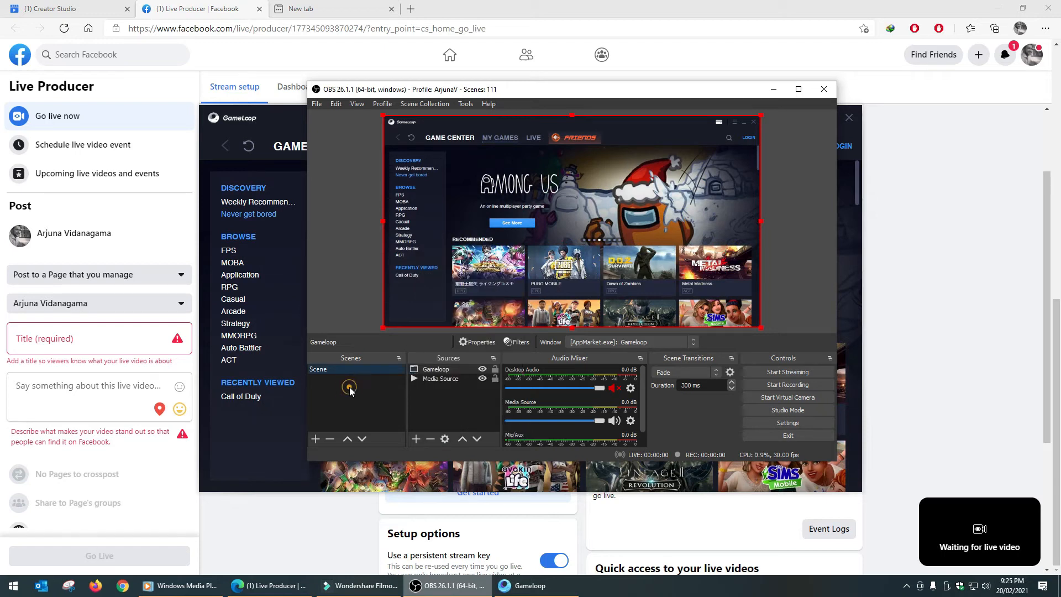
{"action": "left_click", "coordinate": [440, 371]}
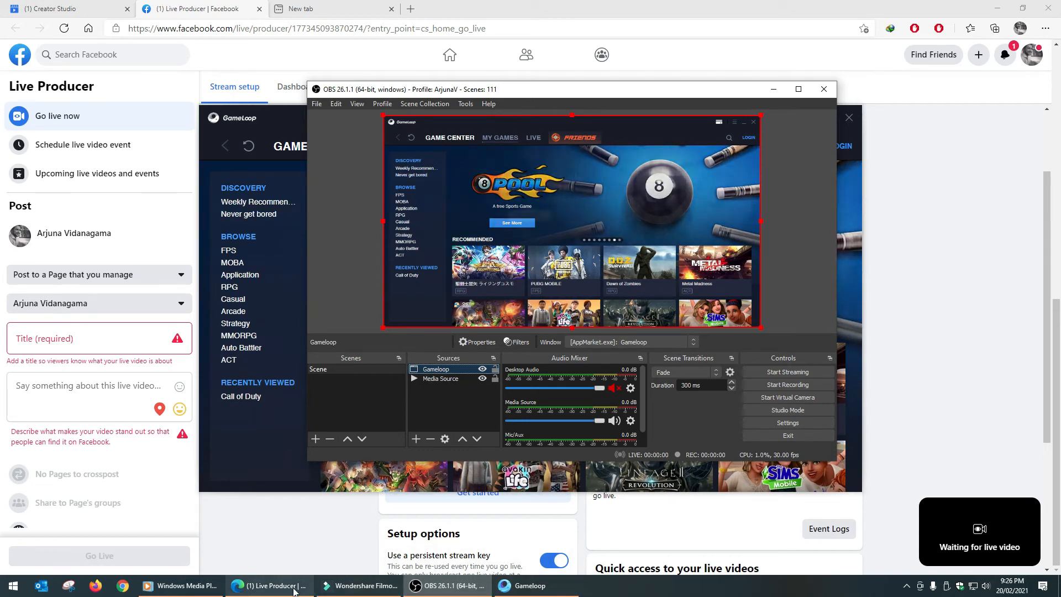
{"action": "left_click", "coordinate": [344, 593]}
{"action": "left_click", "coordinate": [344, 592]}
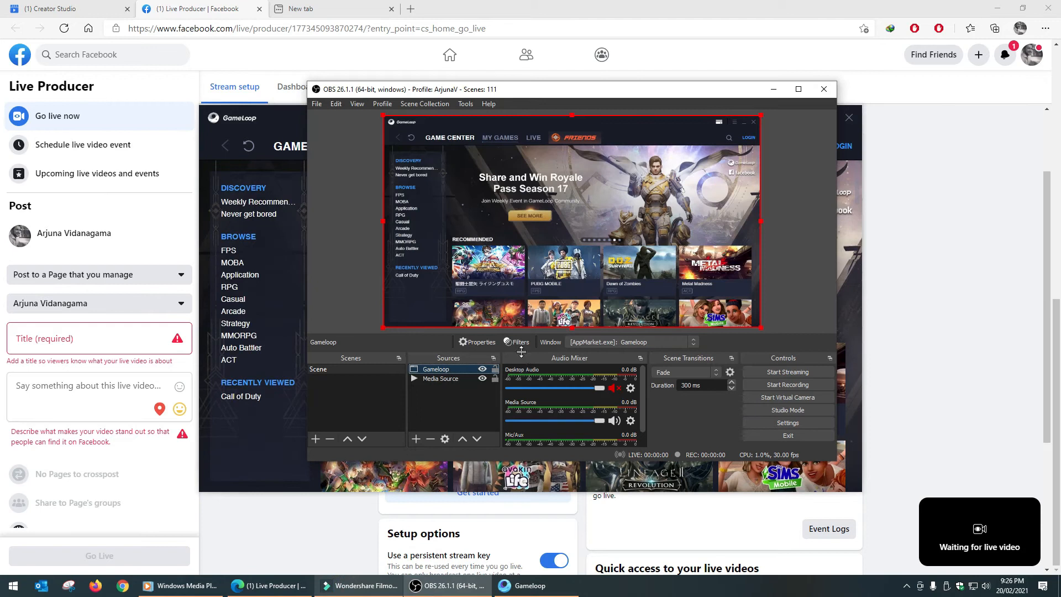
{"action": "left_click", "coordinate": [442, 370]}
{"action": "left_click", "coordinate": [431, 370]}
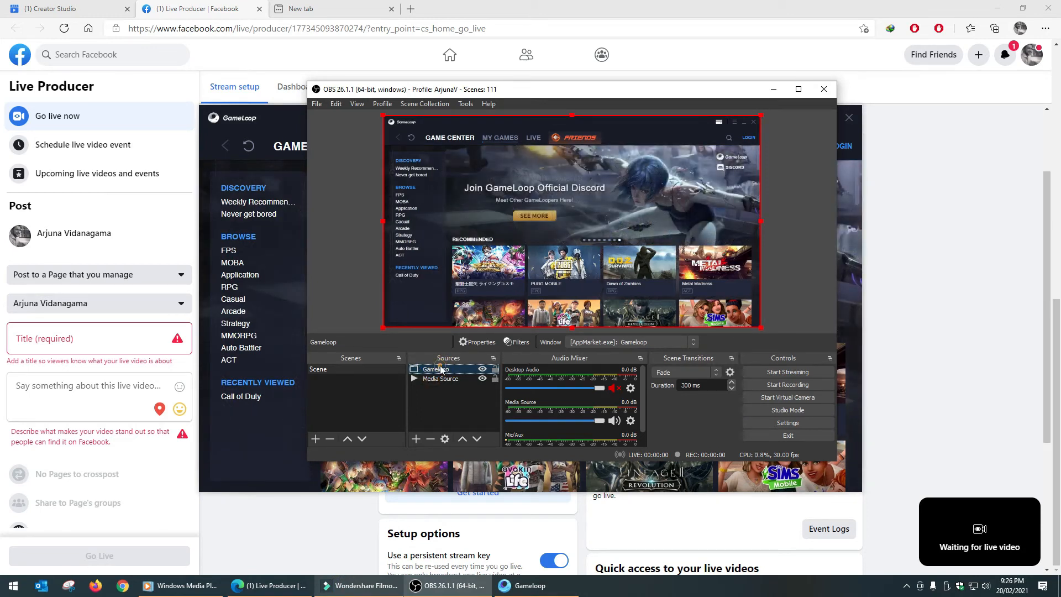
{"action": "left_click", "coordinate": [819, 199]}
{"action": "left_click", "coordinate": [574, 188]}
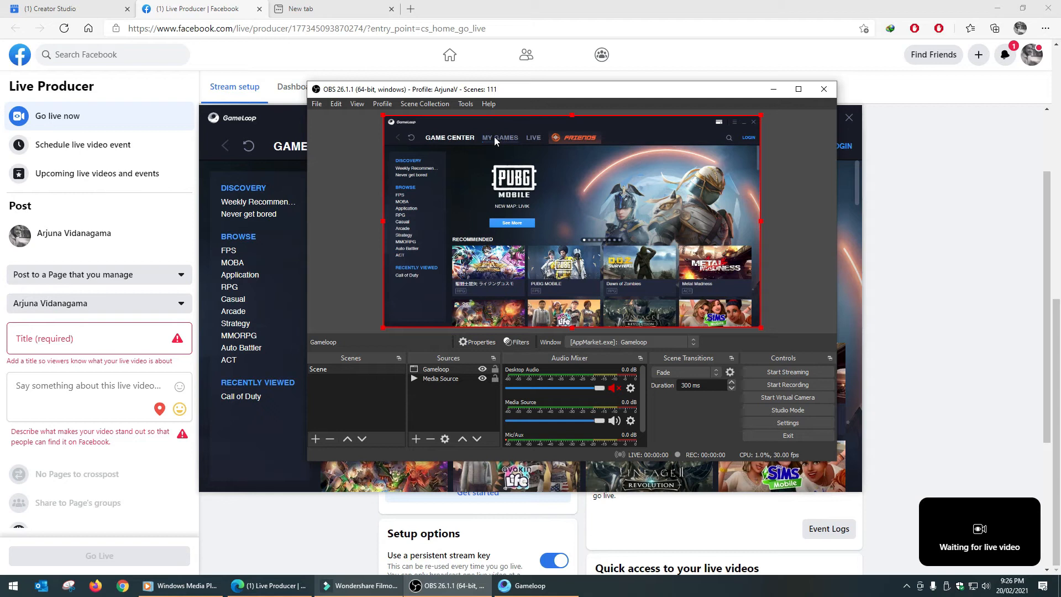
Step: Switch to Gameloop, launch Call of Duty from the installed games and close the launcher window
{"action": "left_click", "coordinate": [530, 585]}
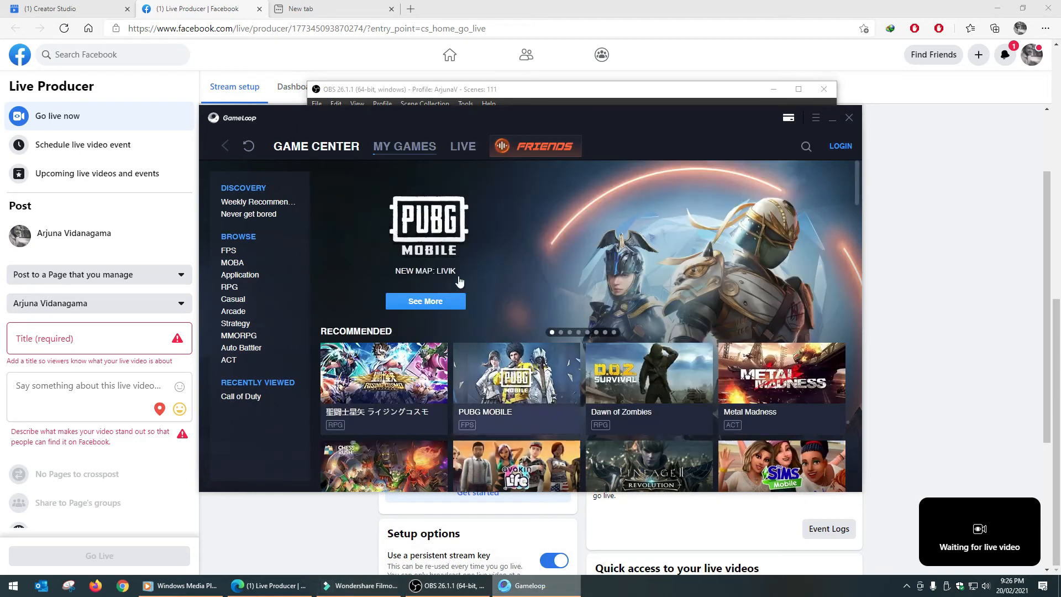
{"action": "left_click", "coordinate": [404, 146]}
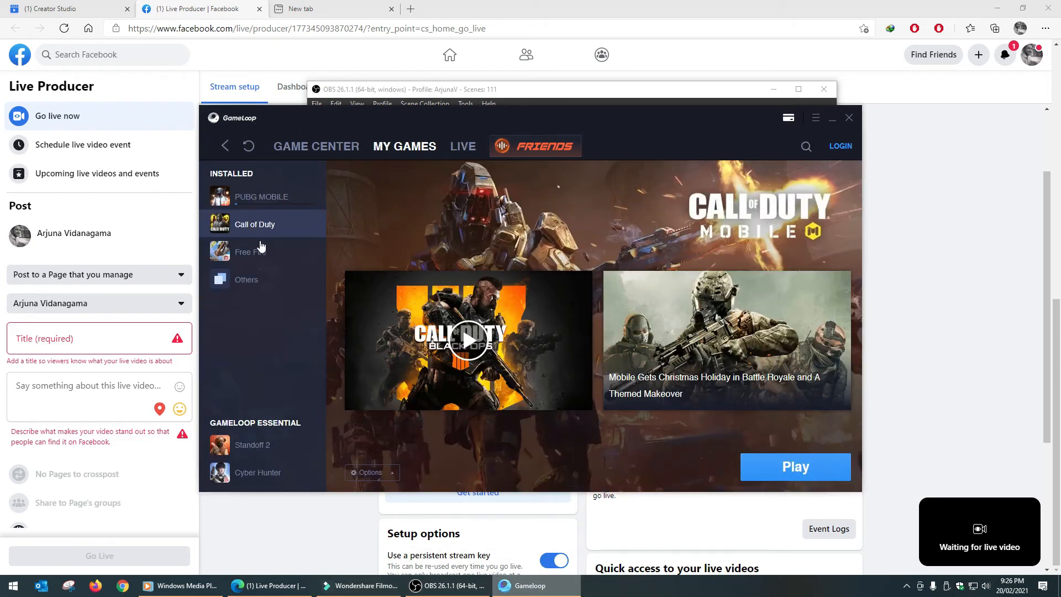
{"action": "left_click", "coordinate": [269, 208]}
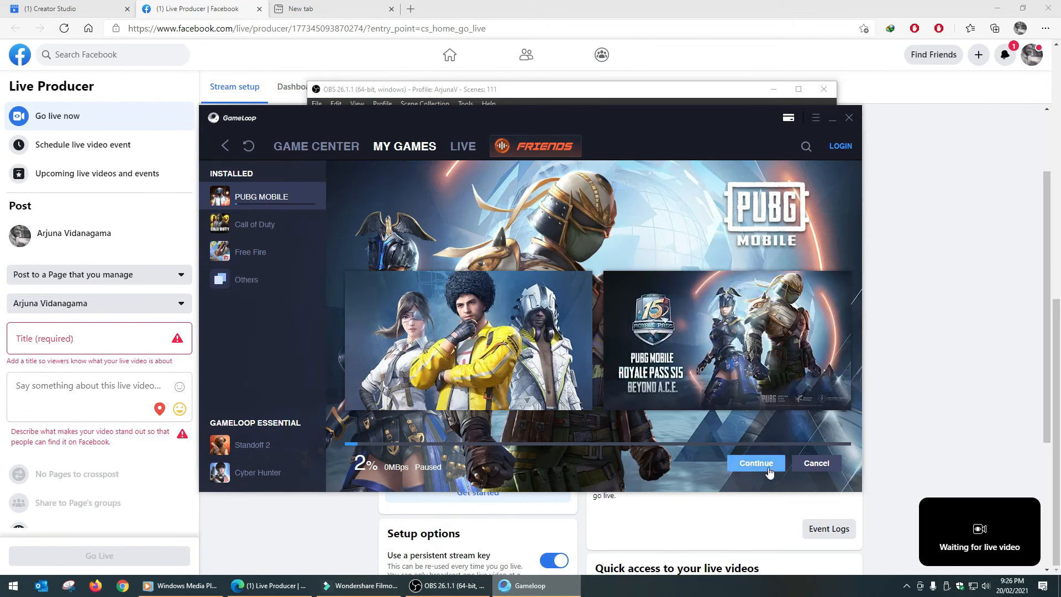
{"action": "left_click", "coordinate": [249, 226]}
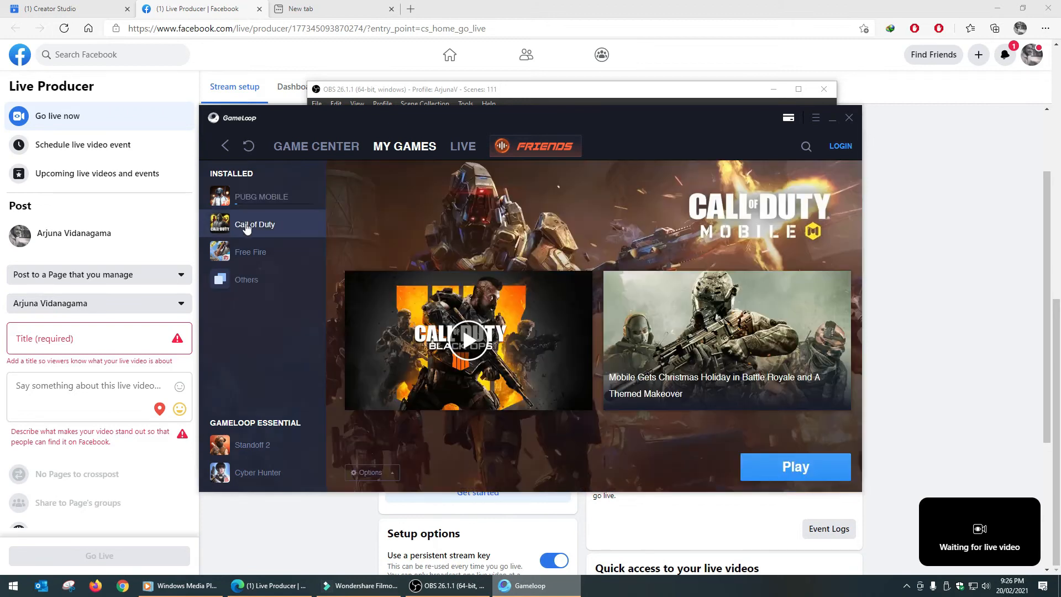
{"action": "left_click", "coordinate": [851, 121]}
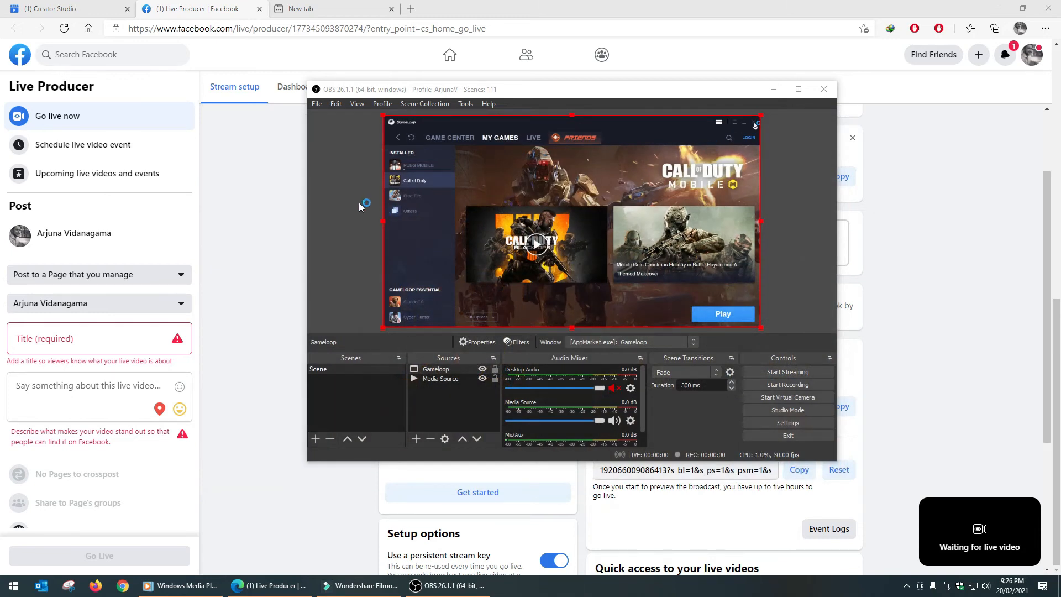
Step: In the Facebook live post, enter the title "Call of duty mobile" and description "test", and choose Call of Duty: Mobile as the game
{"action": "left_click", "coordinate": [434, 369]}
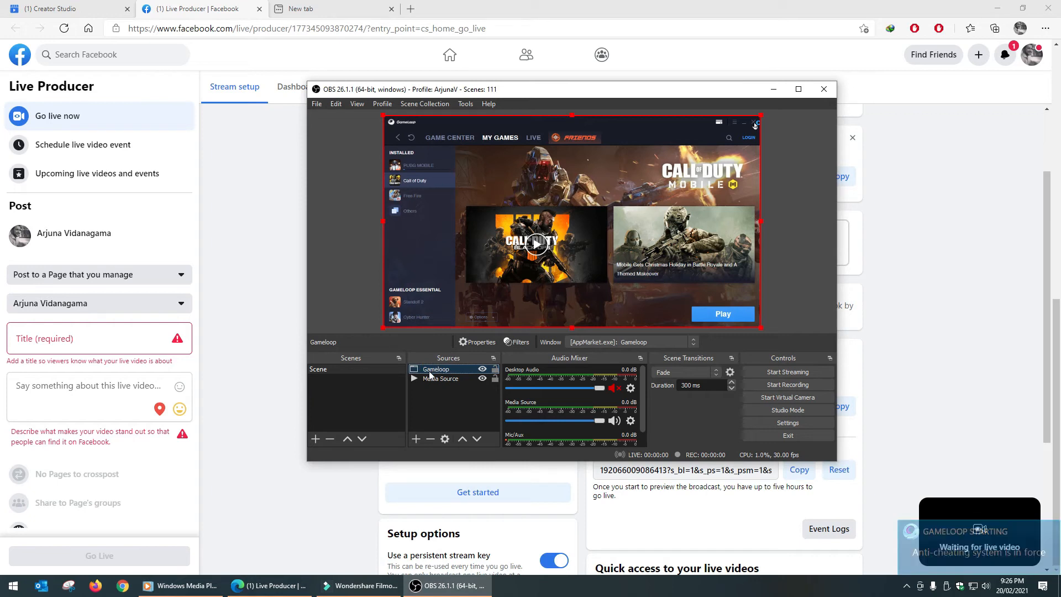
{"action": "left_click", "coordinate": [51, 340]}
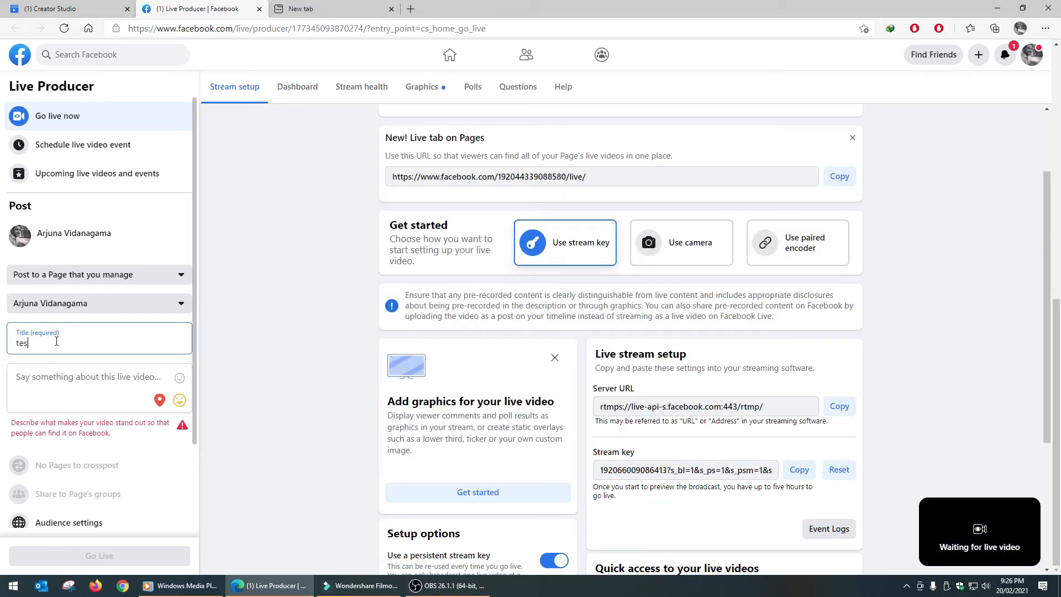
{"action": "type", "text": "Call of duty mobil"}
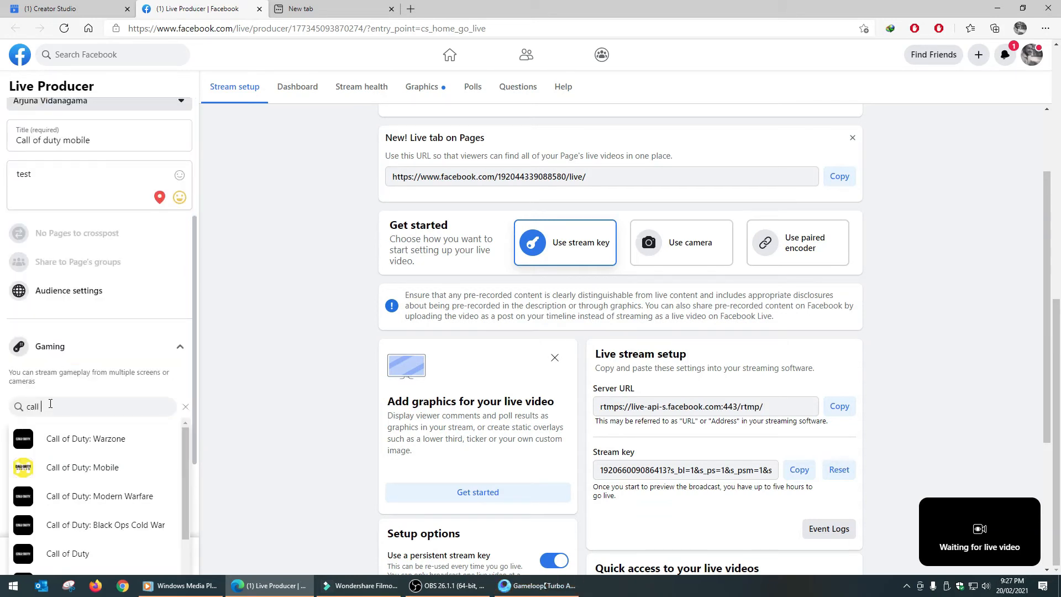
{"action": "left_click", "coordinate": [74, 468]}
{"action": "scroll", "coordinate": [78, 469], "scroll_direction": "down", "scroll_amount": 2}
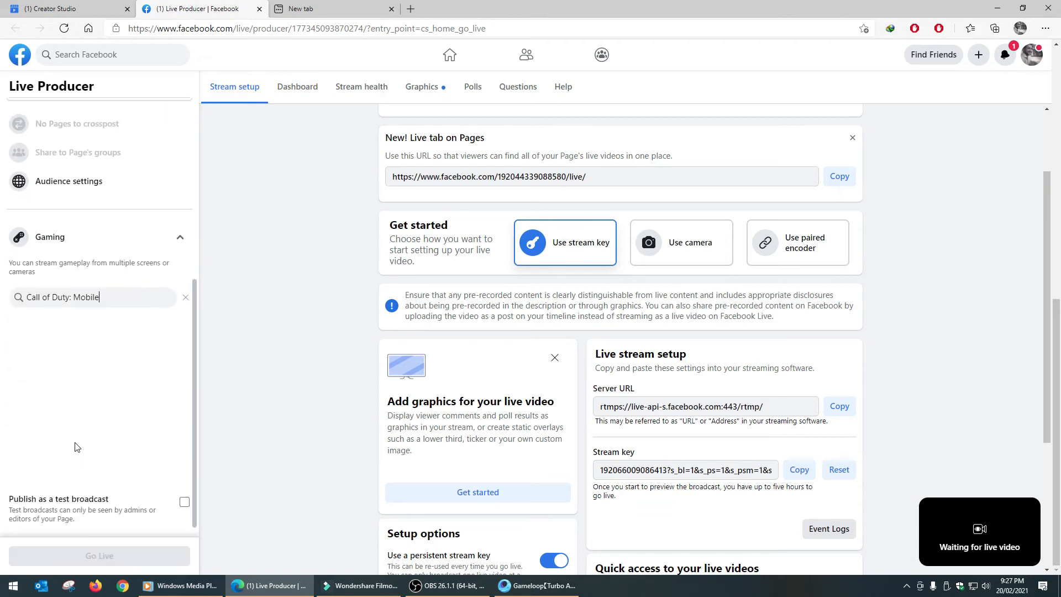
{"action": "scroll", "coordinate": [76, 447], "scroll_direction": "up", "scroll_amount": 6}
{"action": "scroll", "coordinate": [68, 391], "scroll_direction": "down", "scroll_amount": 6}
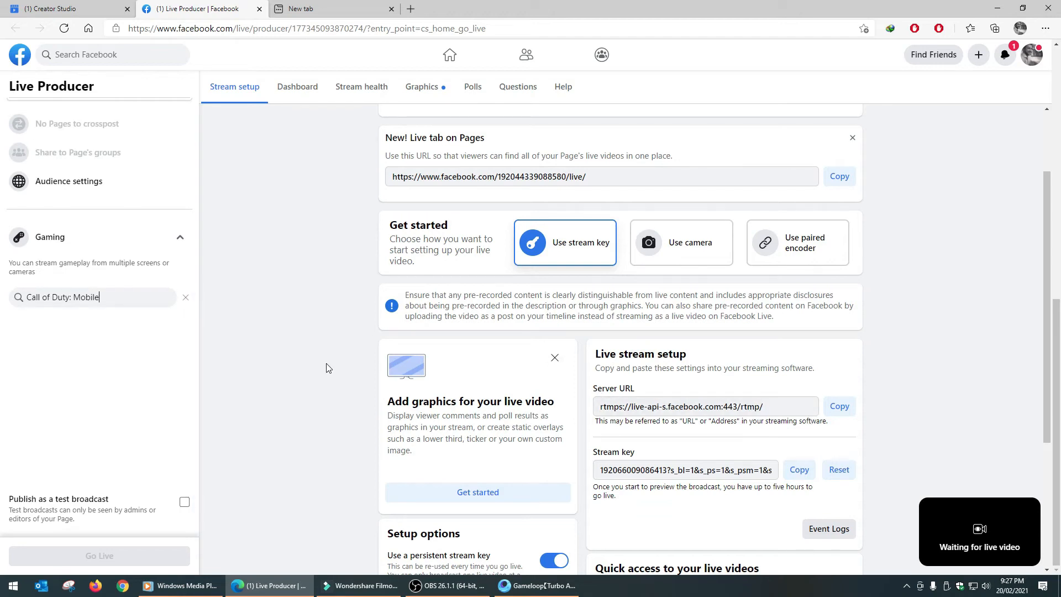
{"action": "scroll", "coordinate": [315, 378], "scroll_direction": "up", "scroll_amount": 2}
{"action": "scroll", "coordinate": [159, 390], "scroll_direction": "up", "scroll_amount": 4}
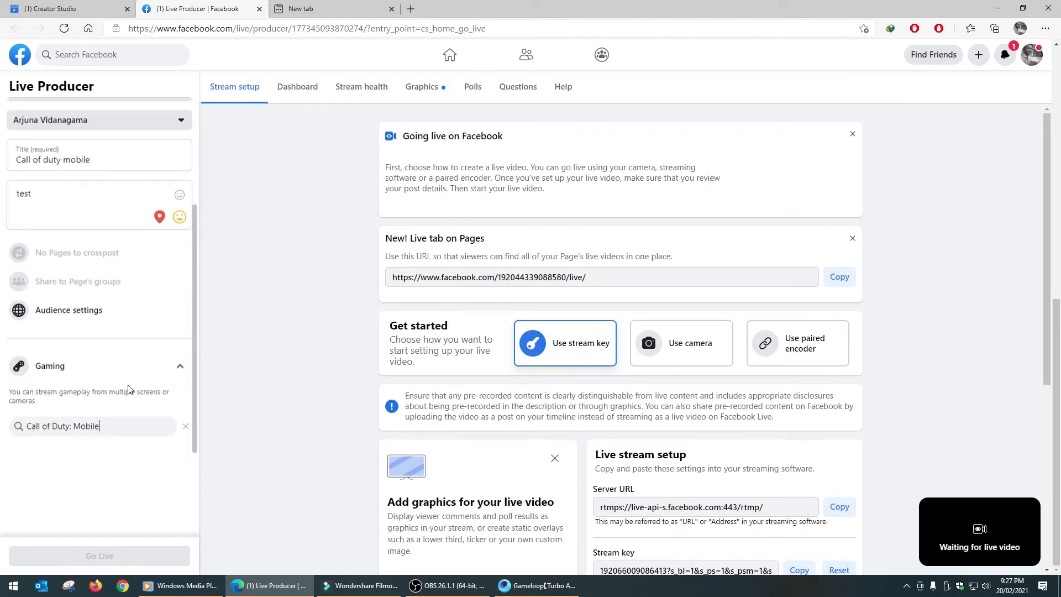
{"action": "scroll", "coordinate": [96, 375], "scroll_direction": "down", "scroll_amount": 4}
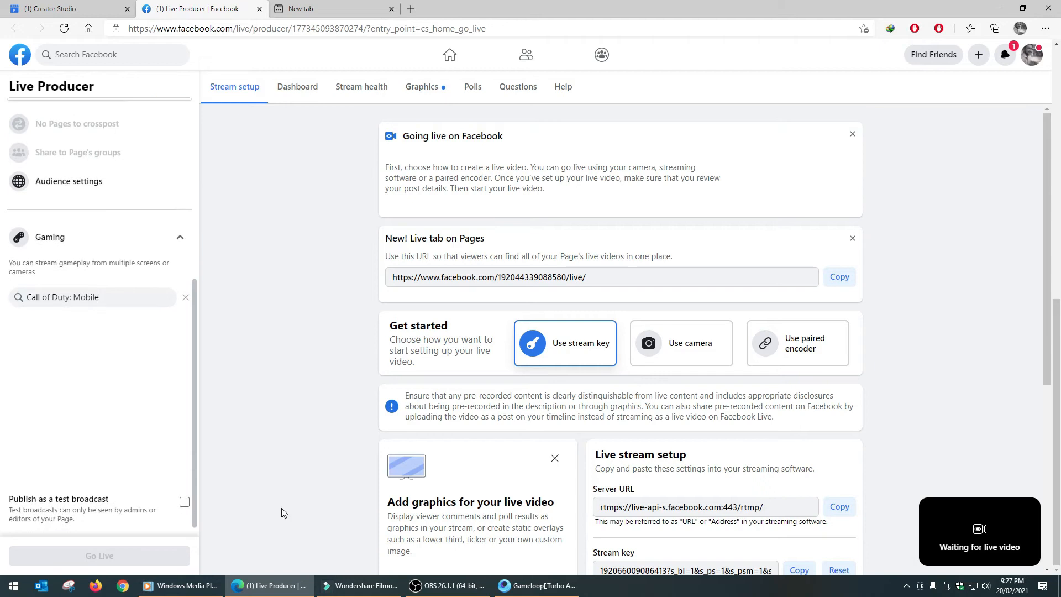
Step: Bring up the Call of Duty game window, close its Default Controller panel, and reposition and minimize the window
{"action": "left_click", "coordinate": [441, 587]}
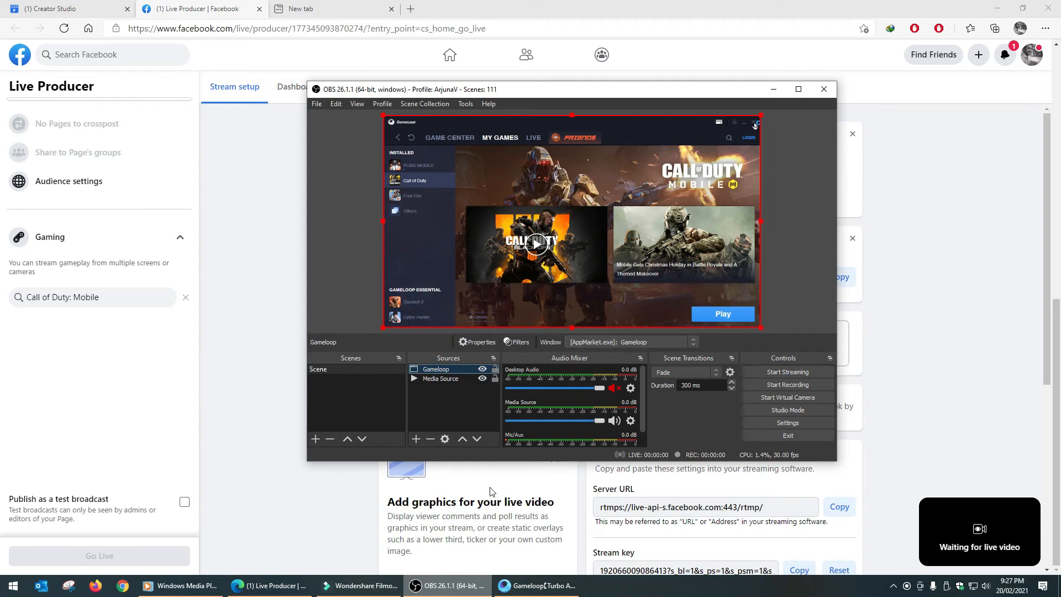
{"action": "left_click", "coordinate": [529, 587]}
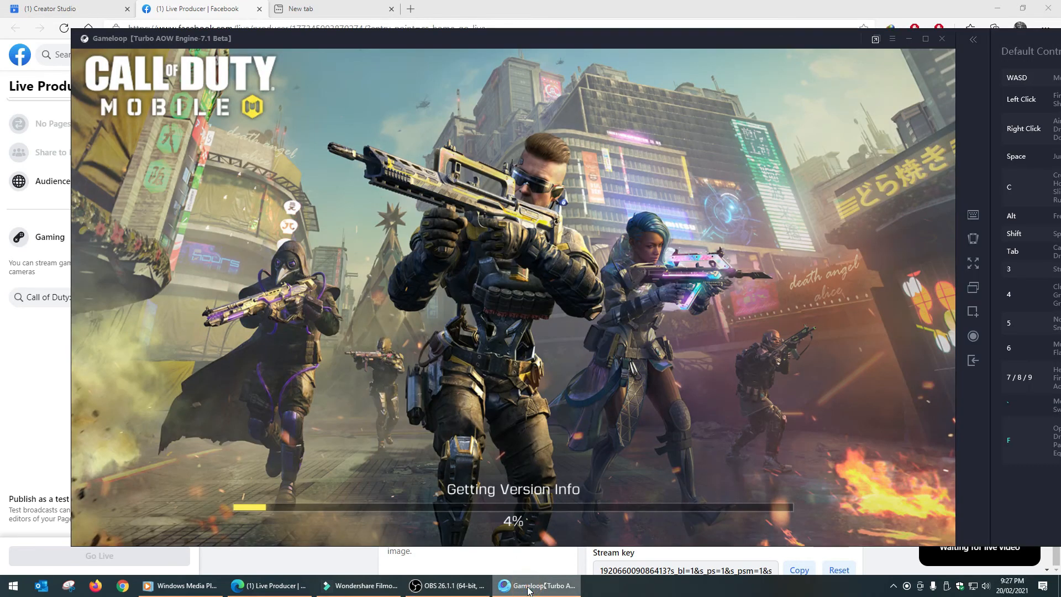
{"action": "left_click_drag", "start_coordinate": [456, 47], "coordinate": [402, 31]}
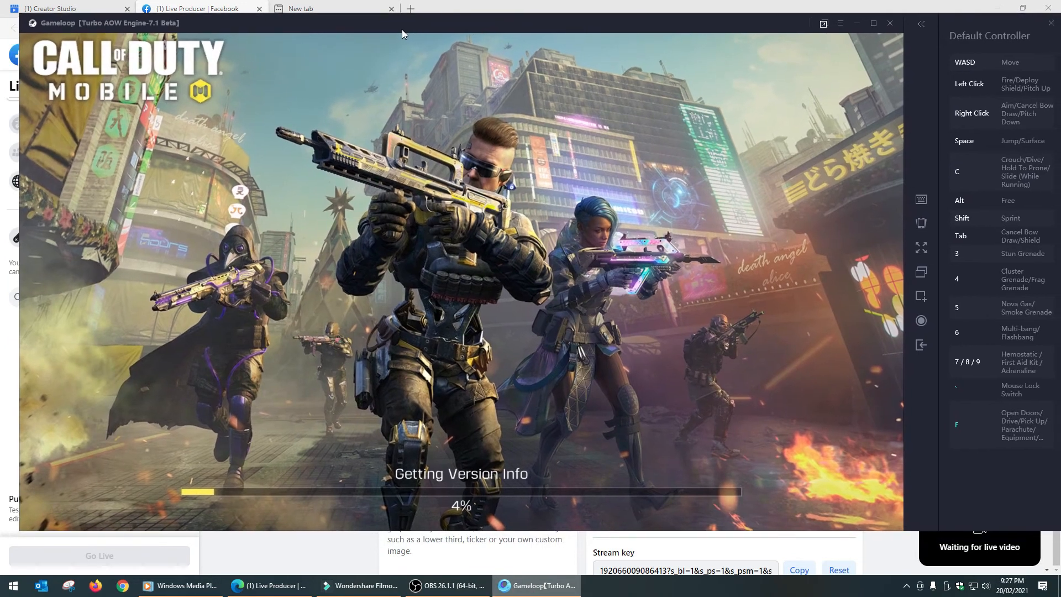
{"action": "left_click", "coordinate": [1053, 24]}
{"action": "left_click_drag", "start_coordinate": [630, 25], "coordinate": [692, 28]}
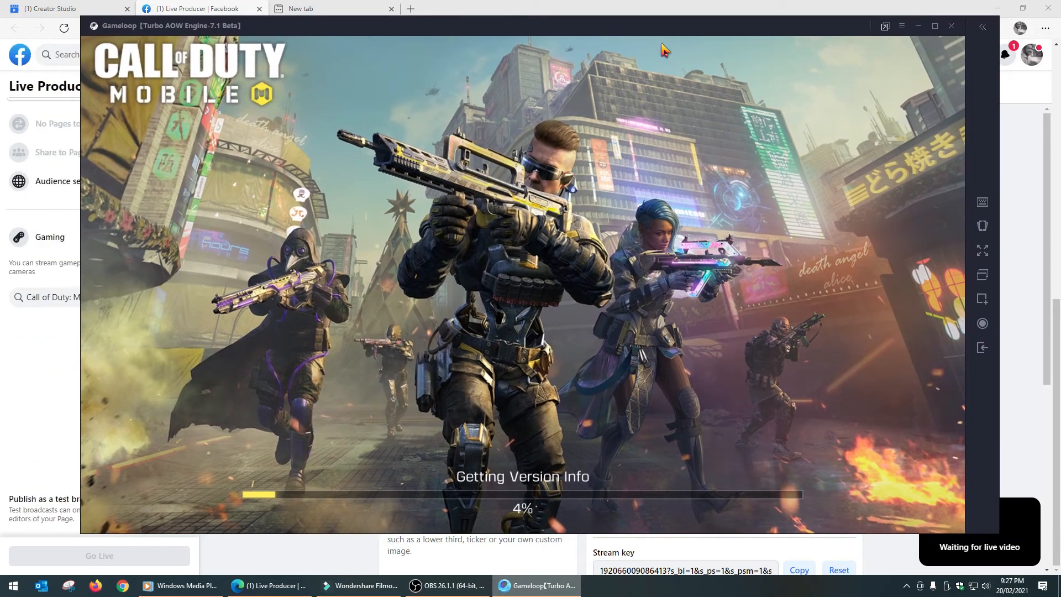
{"action": "left_click", "coordinate": [536, 585]}
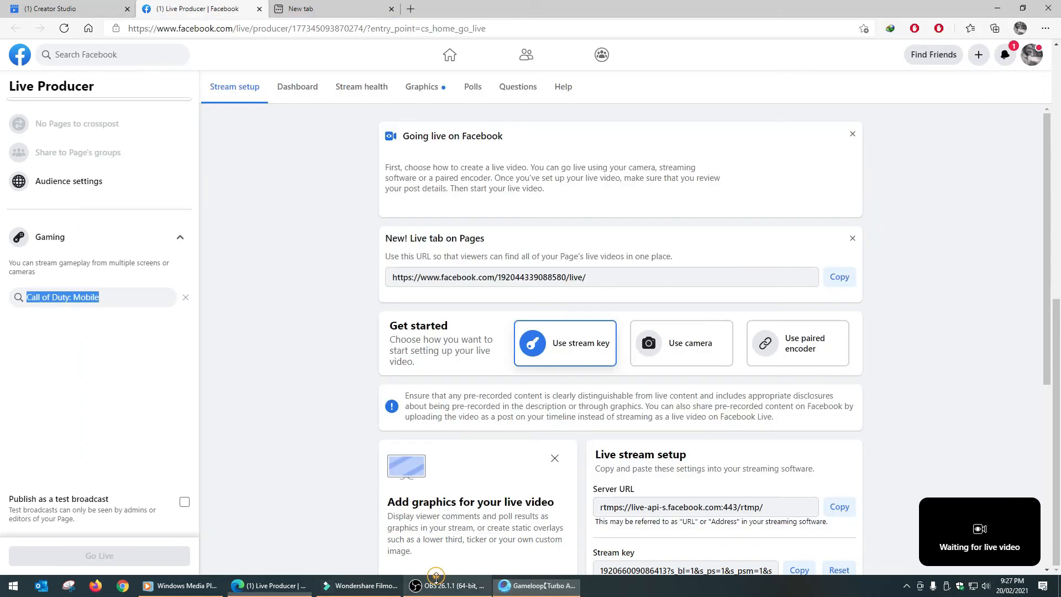
Step: Switch to OBS and set the Gameloop source's window to the [AndroidEmulator.exe] Gameloop Turbo AOW Engine window
{"action": "left_click", "coordinate": [448, 585]}
{"action": "left_click", "coordinate": [436, 369]}
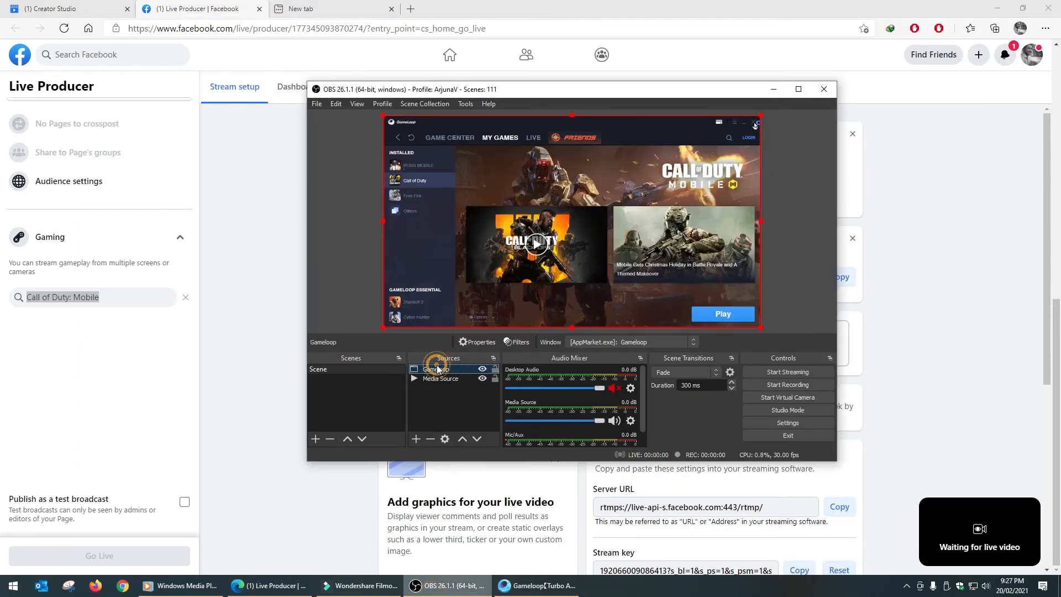
{"action": "left_click", "coordinate": [587, 342]}
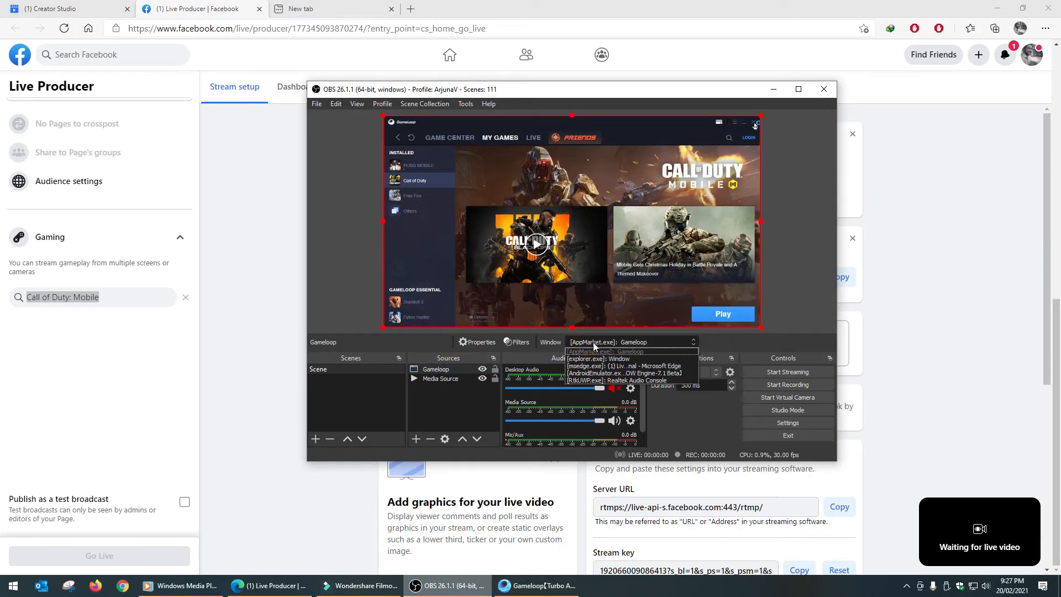
{"action": "left_click", "coordinate": [638, 374]}
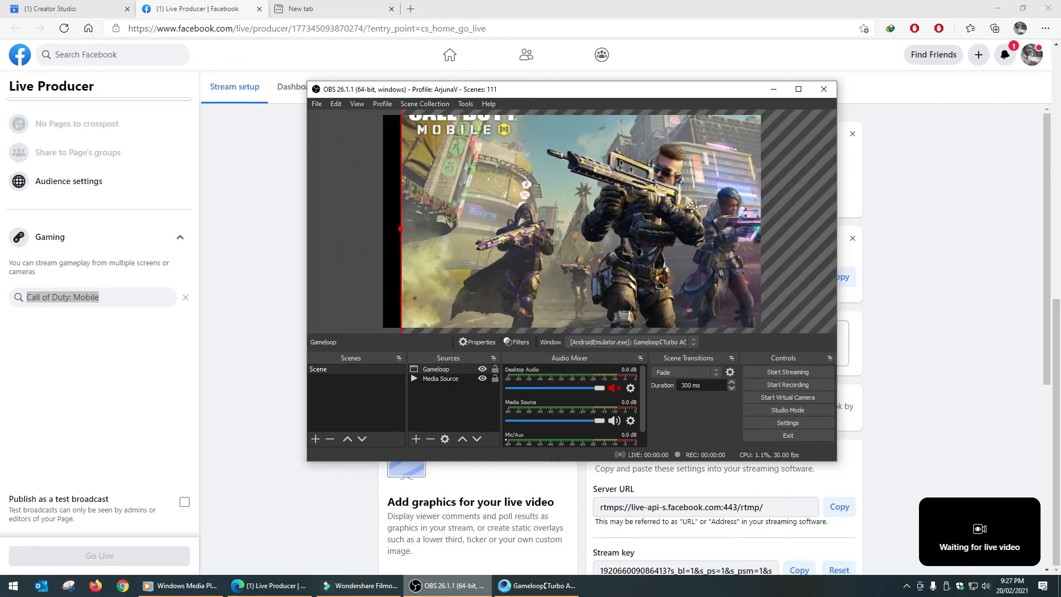
Step: Move the Gameloop capture to the canvas's top-left corner and scale it to fill the whole canvas
{"action": "left_click_drag", "start_coordinate": [671, 235], "coordinate": [685, 260]}
{"action": "left_click_drag", "start_coordinate": [535, 225], "coordinate": [527, 203]}
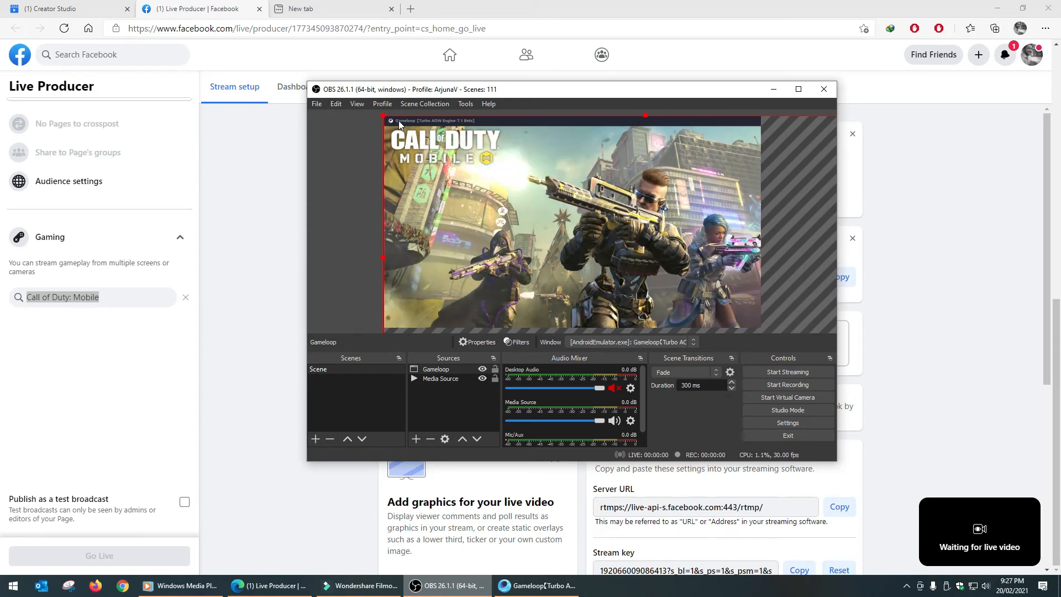
{"action": "left_click_drag", "start_coordinate": [383, 116], "coordinate": [539, 206]}
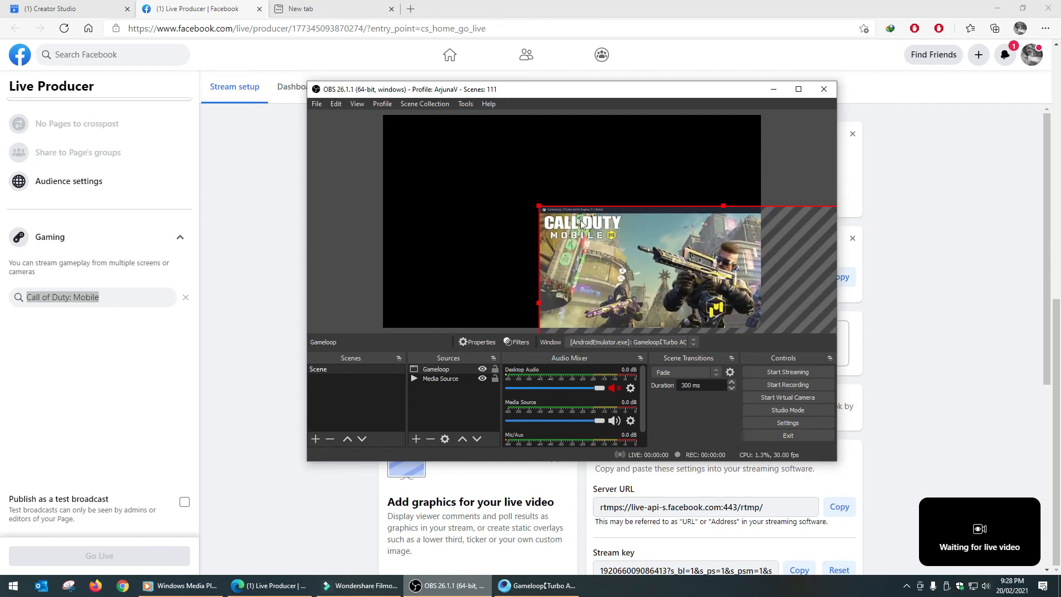
{"action": "left_click", "coordinate": [442, 381]}
{"action": "left_click", "coordinate": [436, 369]}
{"action": "left_click_drag", "start_coordinate": [608, 287], "coordinate": [457, 194]}
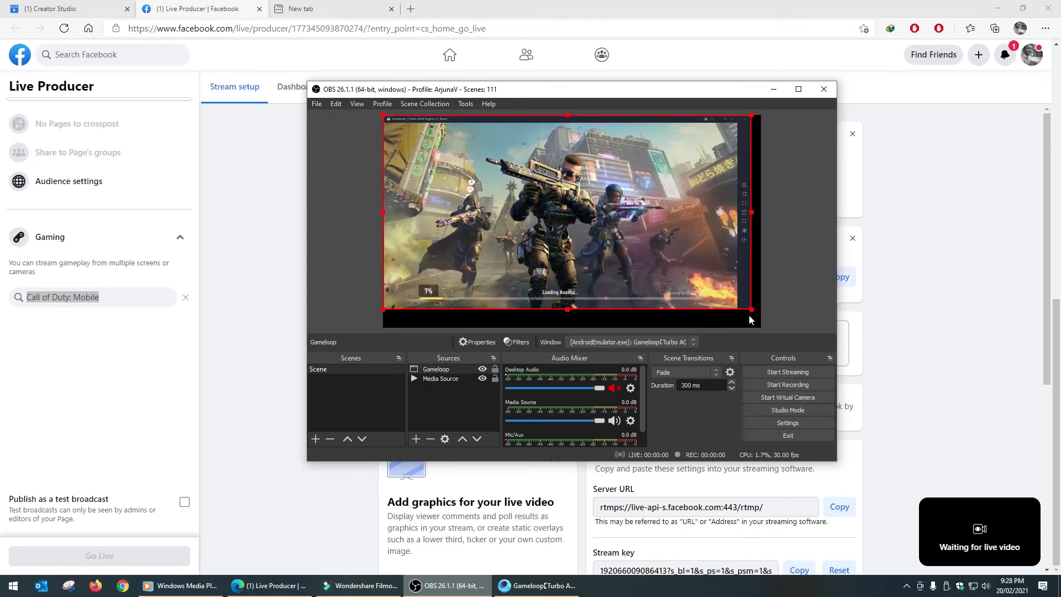
{"action": "mouse_move", "coordinate": [752, 311]}
{"action": "left_mouse_down"}
{"action": "mouse_move", "coordinate": [613, 264]}
{"action": "mouse_move", "coordinate": [766, 326]}
{"action": "mouse_move", "coordinate": [735, 291]}
{"action": "mouse_move", "coordinate": [773, 323]}
{"action": "mouse_move", "coordinate": [757, 299]}
{"action": "left_mouse_up"}
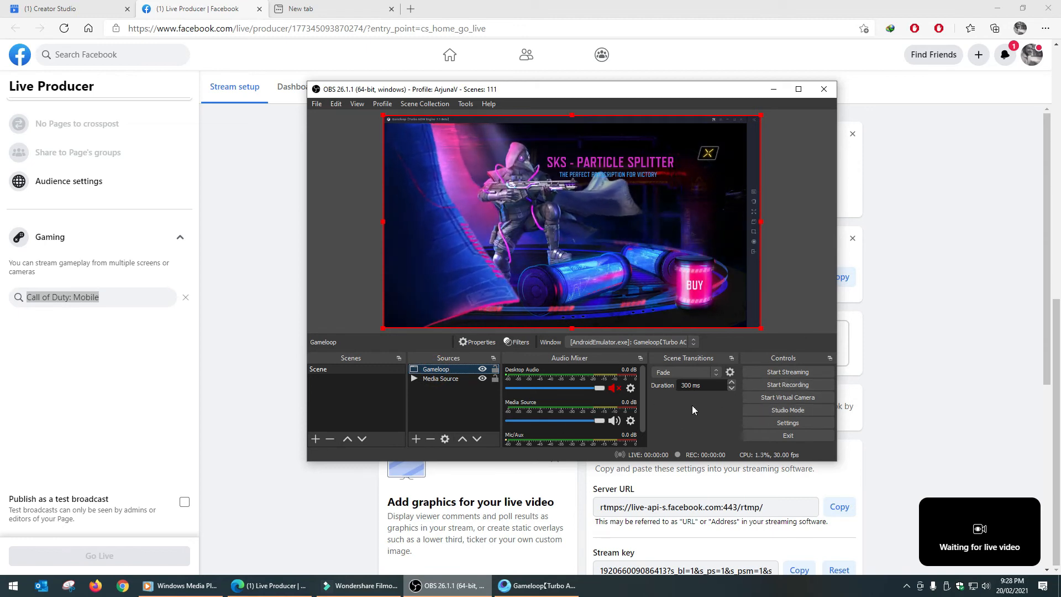
Step: Turn on Studio Mode and deselect the Gameloop source in the preview
{"action": "left_click", "coordinate": [785, 411]}
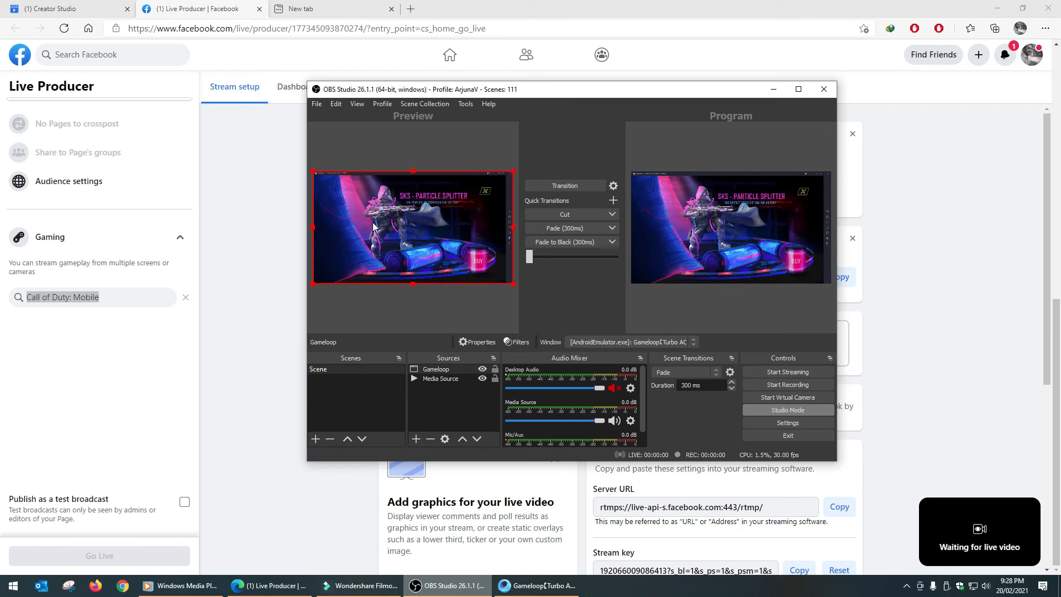
{"action": "left_click", "coordinate": [406, 140]}
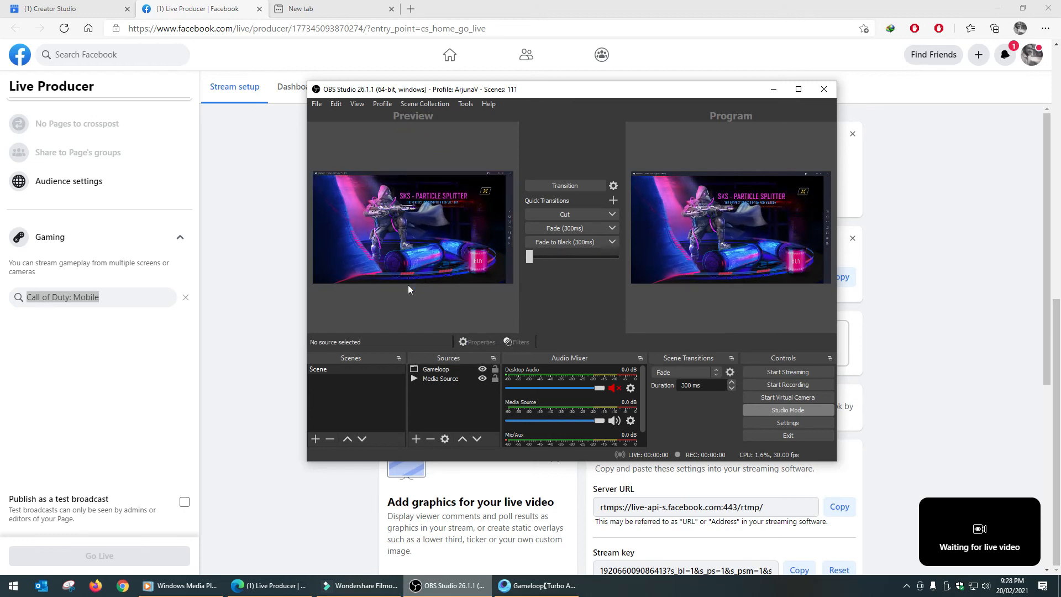
{"action": "left_click", "coordinate": [412, 237]}
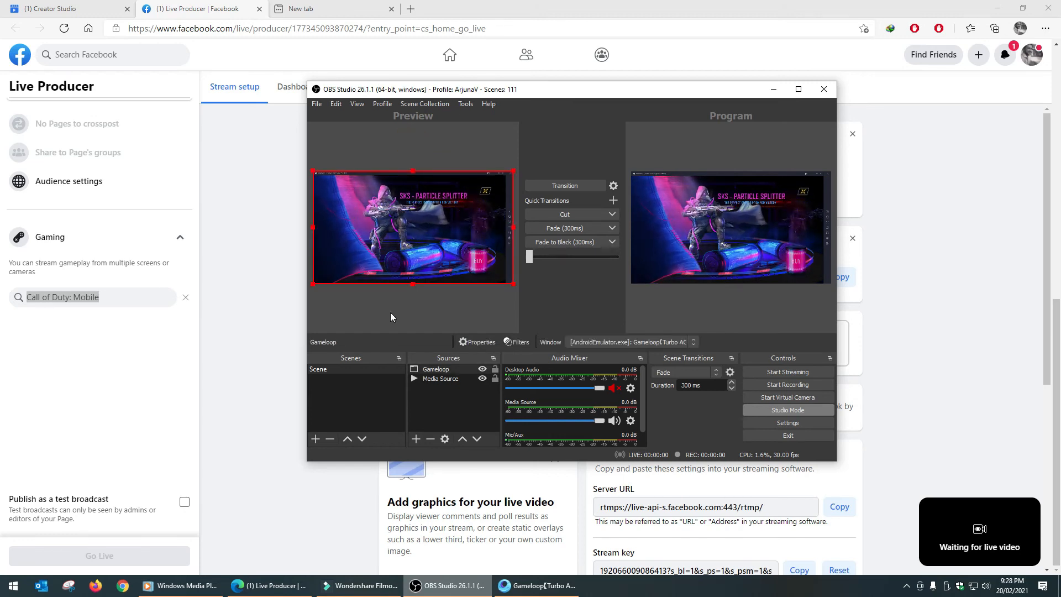
{"action": "left_click", "coordinate": [436, 369]}
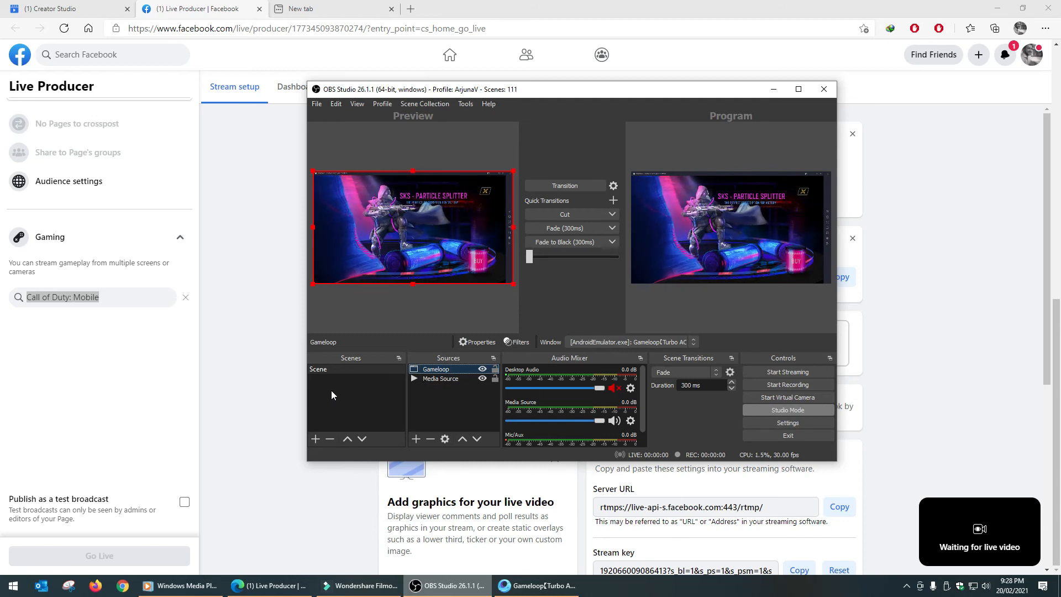
{"action": "left_click", "coordinate": [427, 378]}
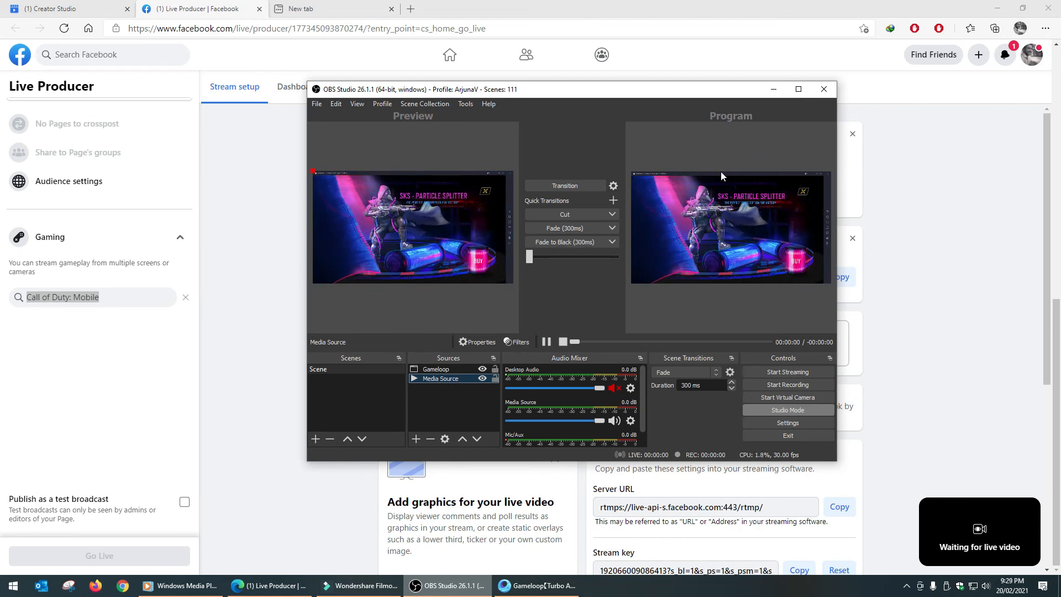
Step: Unmute Desktop Audio in the audio mixer and start streaming
{"action": "left_click", "coordinate": [613, 388]}
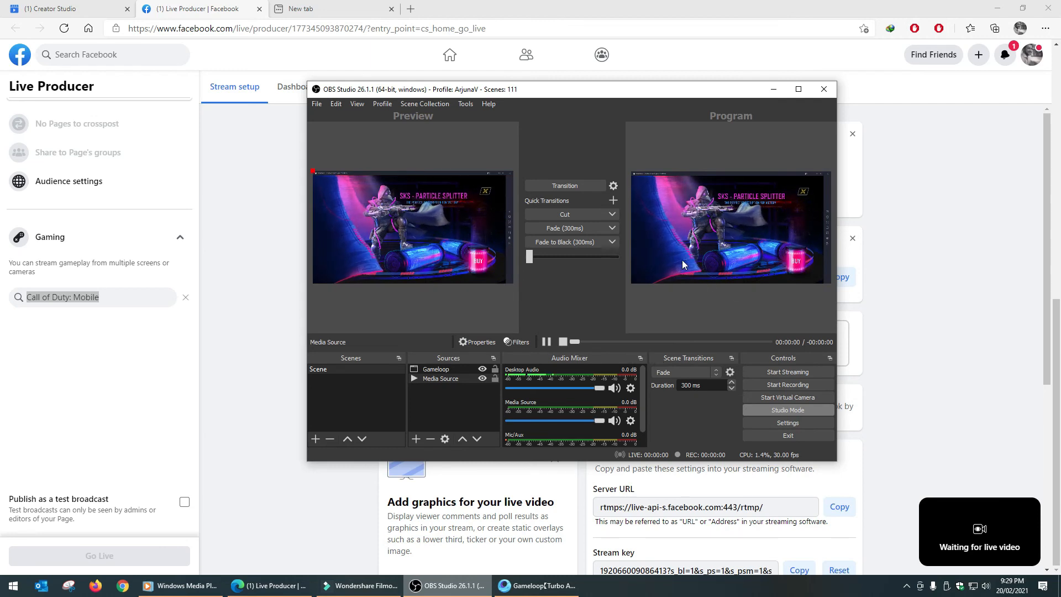
{"action": "left_click", "coordinate": [780, 373]}
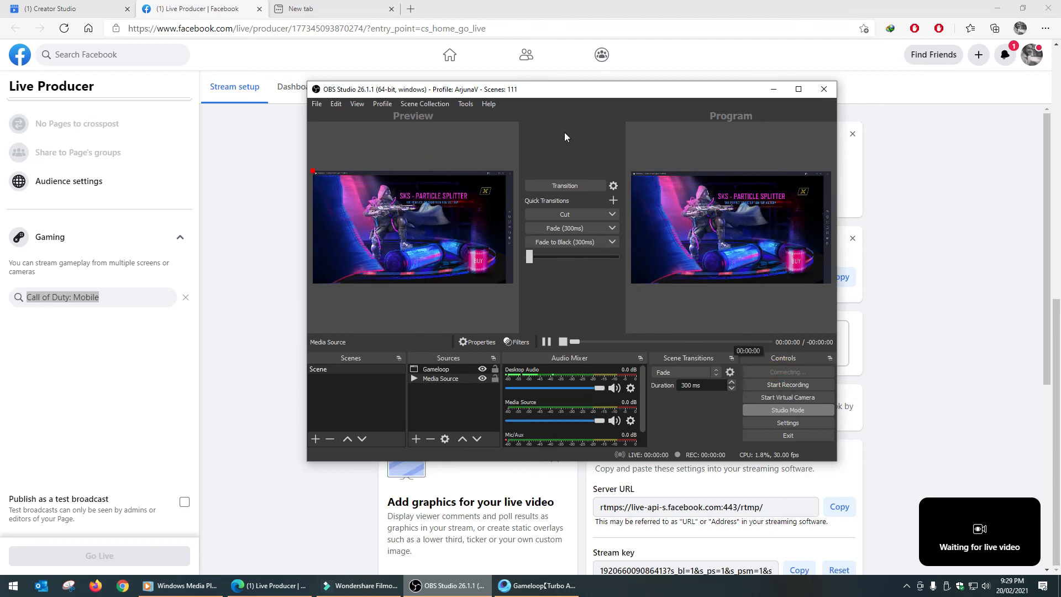
Step: Move the OBS window aside, deselect the source, and go live with the broadcast in Facebook Live Producer
{"action": "left_click_drag", "start_coordinate": [533, 90], "coordinate": [445, 86]}
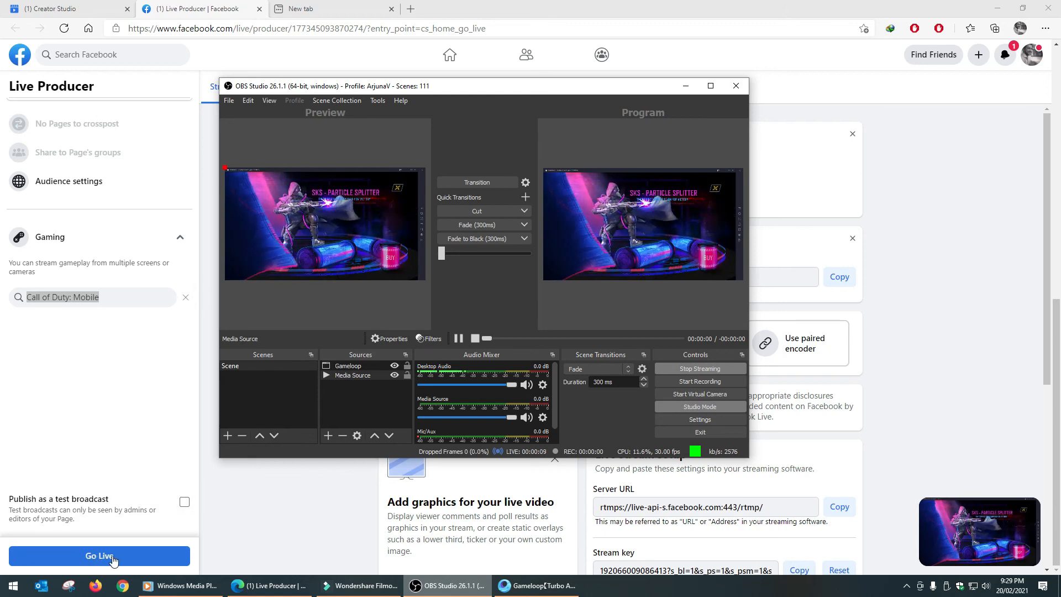
{"action": "left_click", "coordinate": [287, 309]}
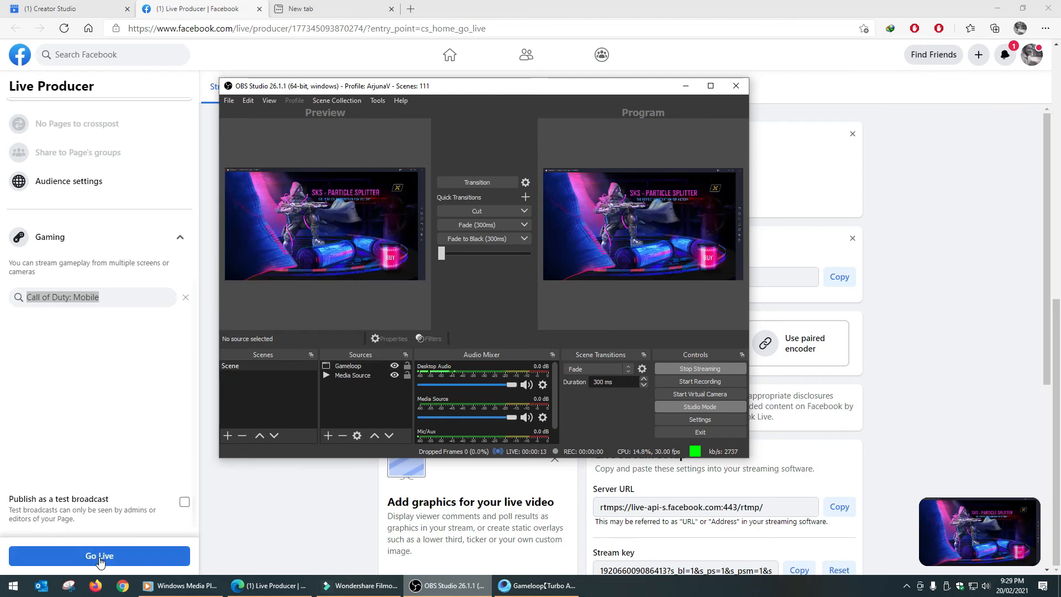
{"action": "left_click", "coordinate": [249, 421]}
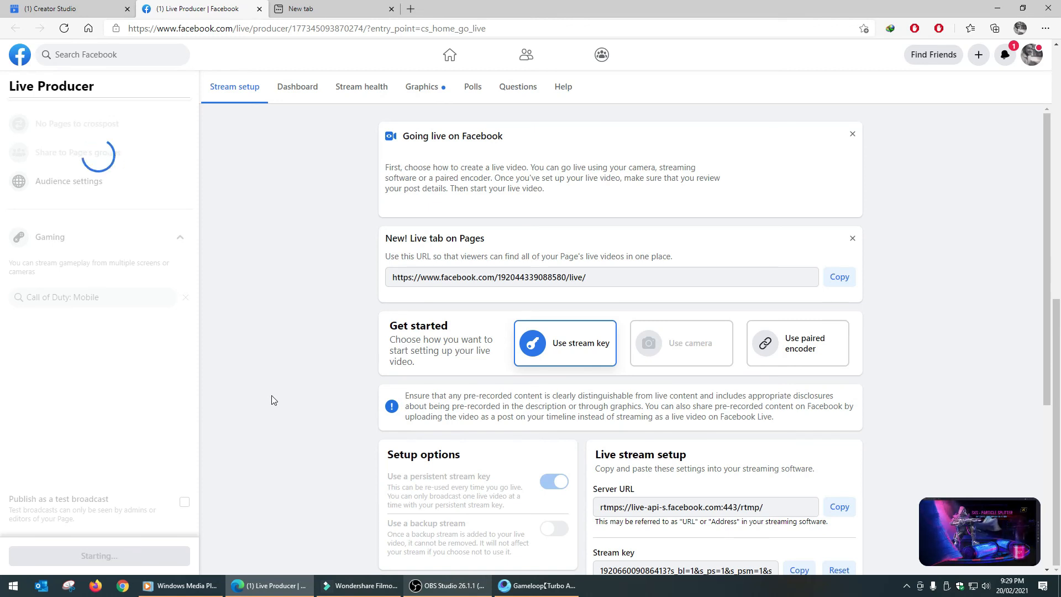
Step: Bring up the Gameloop game window, dismiss the multiplayer invite, check the game screen, and minimize the window
{"action": "left_click", "coordinate": [517, 585]}
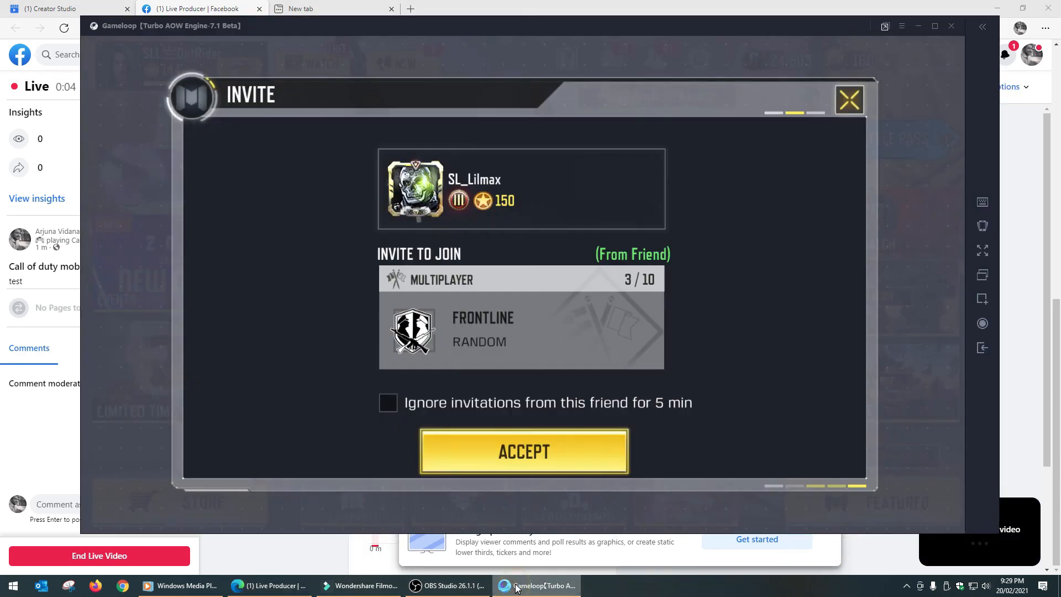
{"action": "left_click", "coordinate": [847, 102]}
{"action": "left_click", "coordinate": [919, 28]}
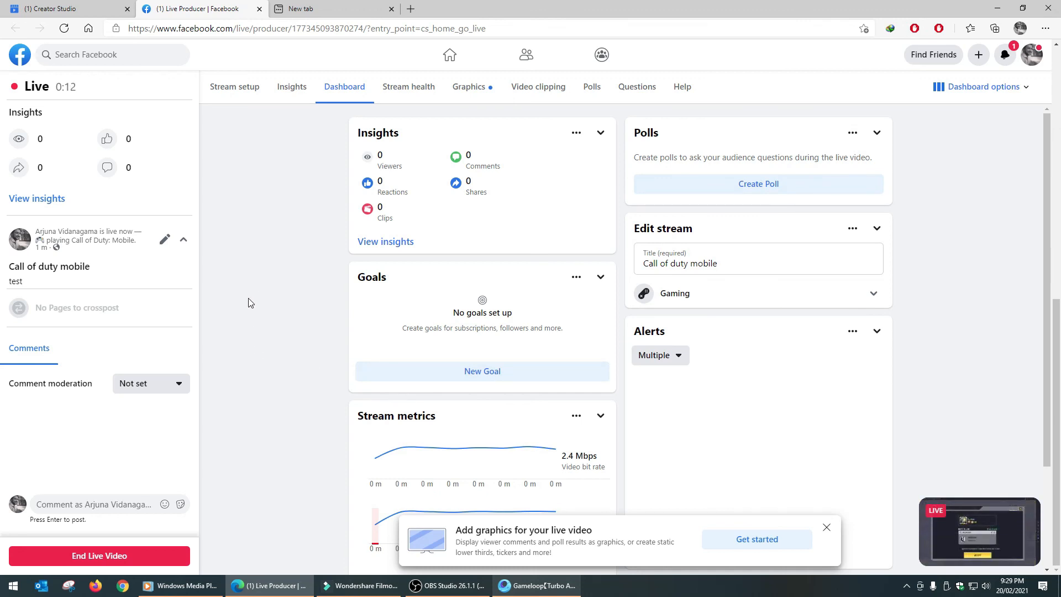
{"action": "left_click", "coordinate": [516, 587]}
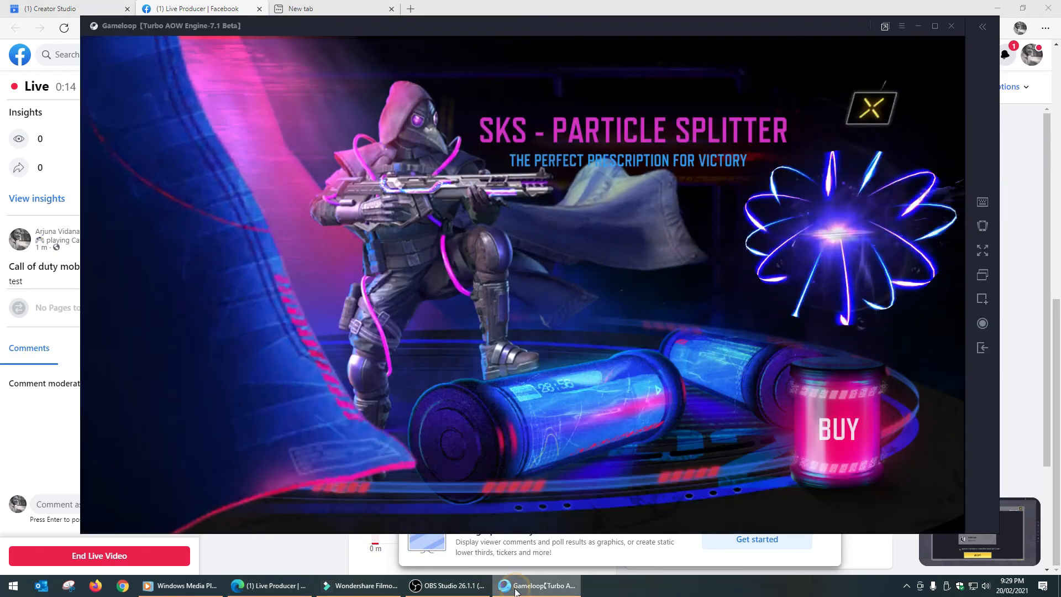
{"action": "left_click", "coordinate": [516, 586]}
Step: Switch to OBS and look through the source types that can be added, without adding one
{"action": "left_click", "coordinate": [452, 586]}
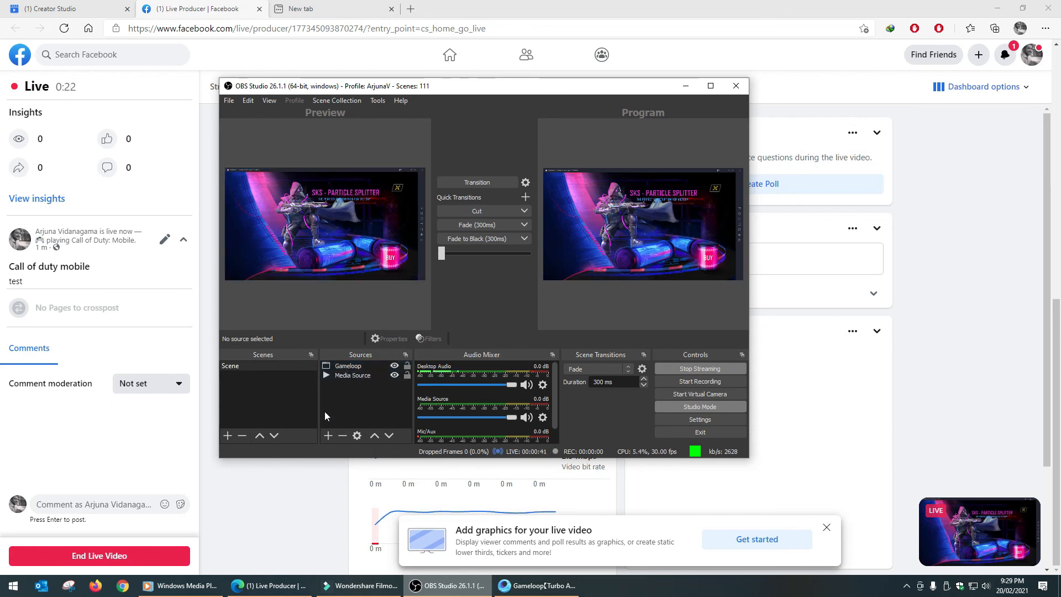
{"action": "left_click", "coordinate": [328, 436]}
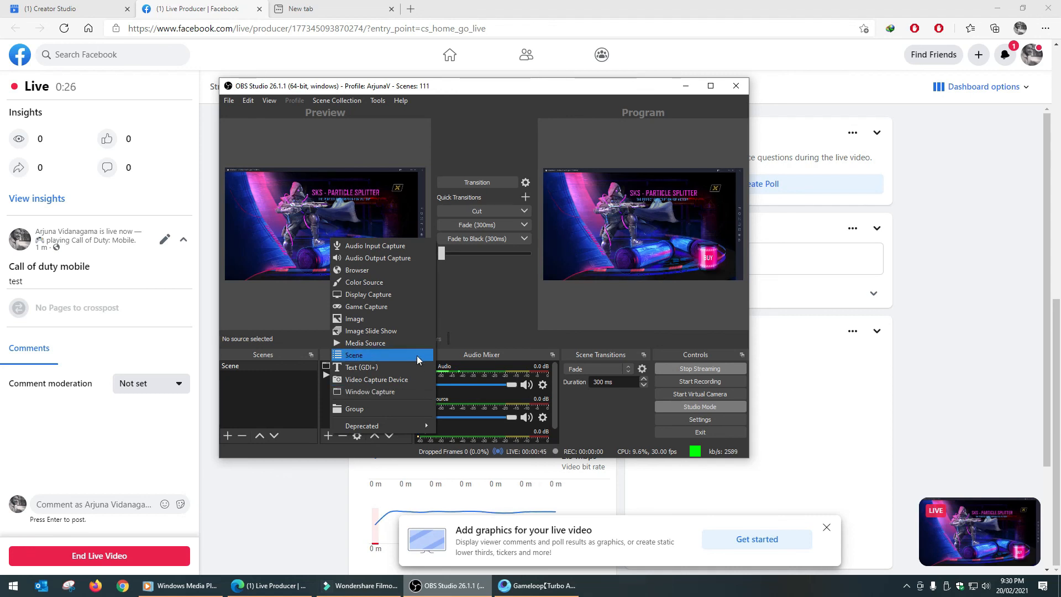
{"action": "left_click", "coordinate": [483, 323]}
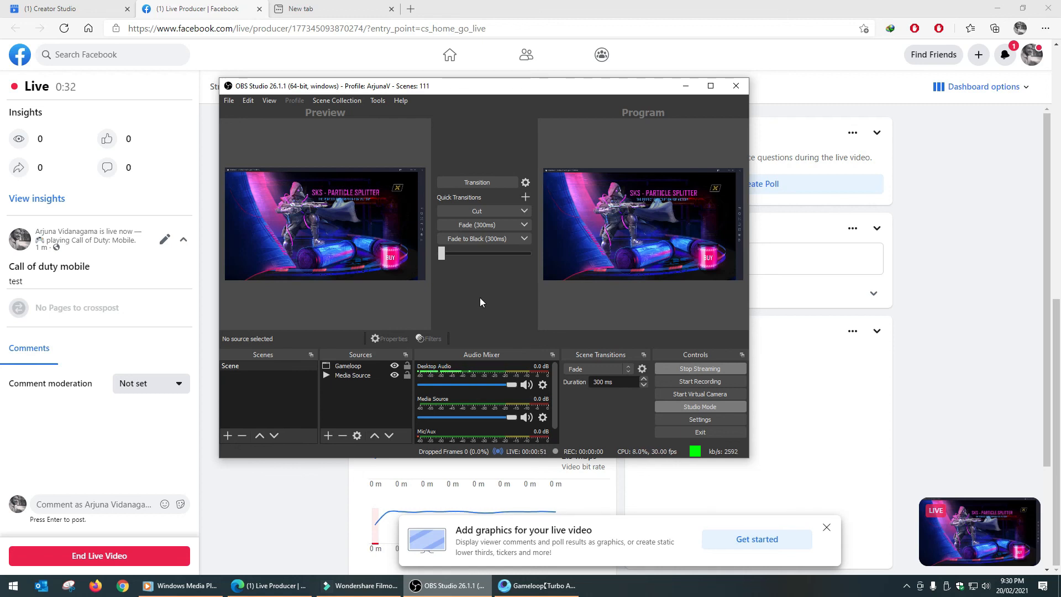
{"action": "left_click_drag", "start_coordinate": [444, 90], "coordinate": [399, 75]}
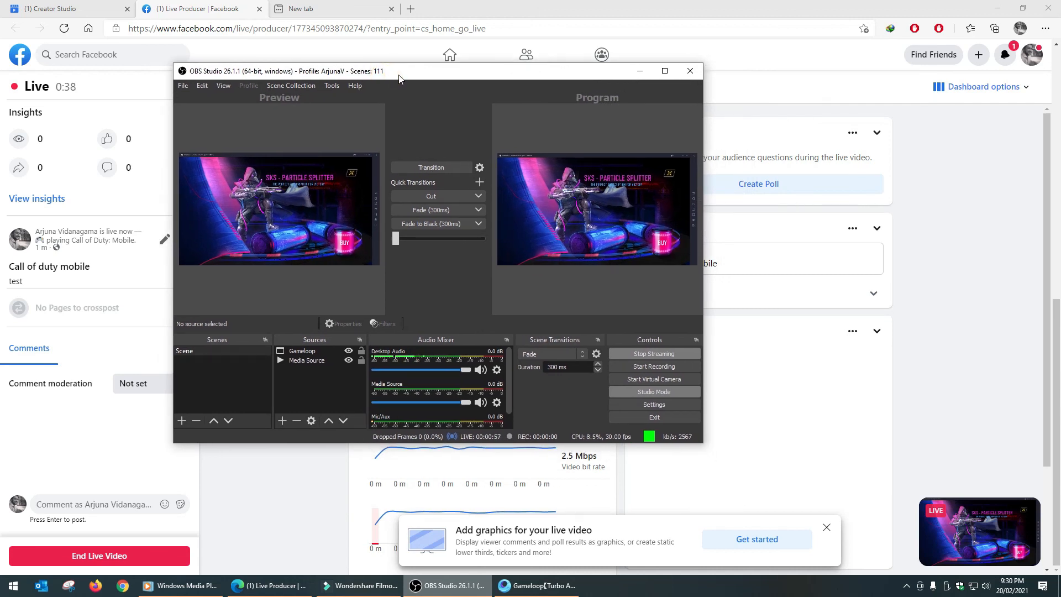
{"action": "left_click_drag", "start_coordinate": [398, 75], "coordinate": [353, 78]}
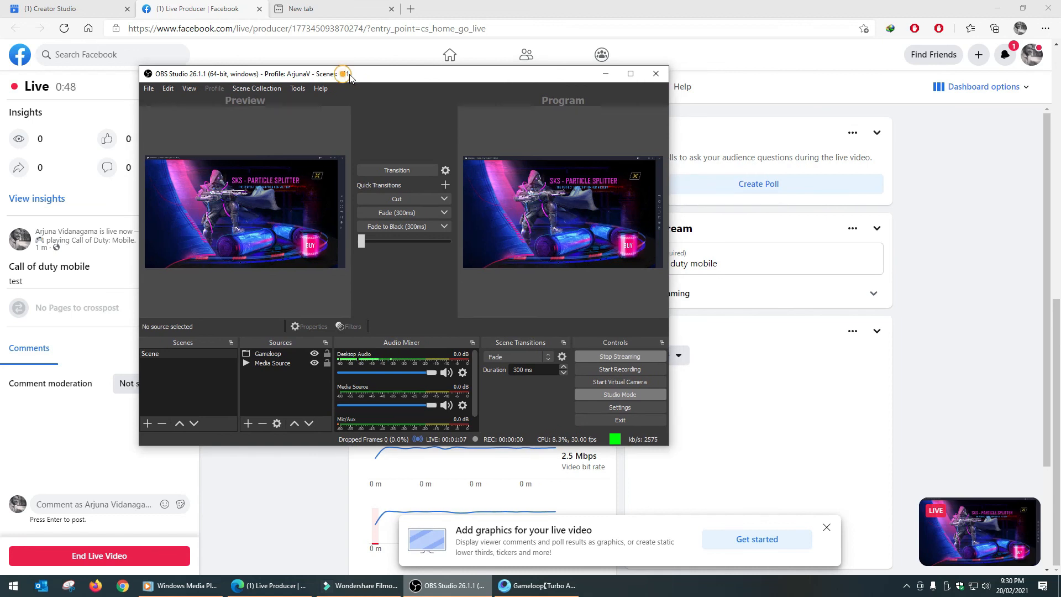
{"action": "left_click_drag", "start_coordinate": [344, 77], "coordinate": [364, 76]}
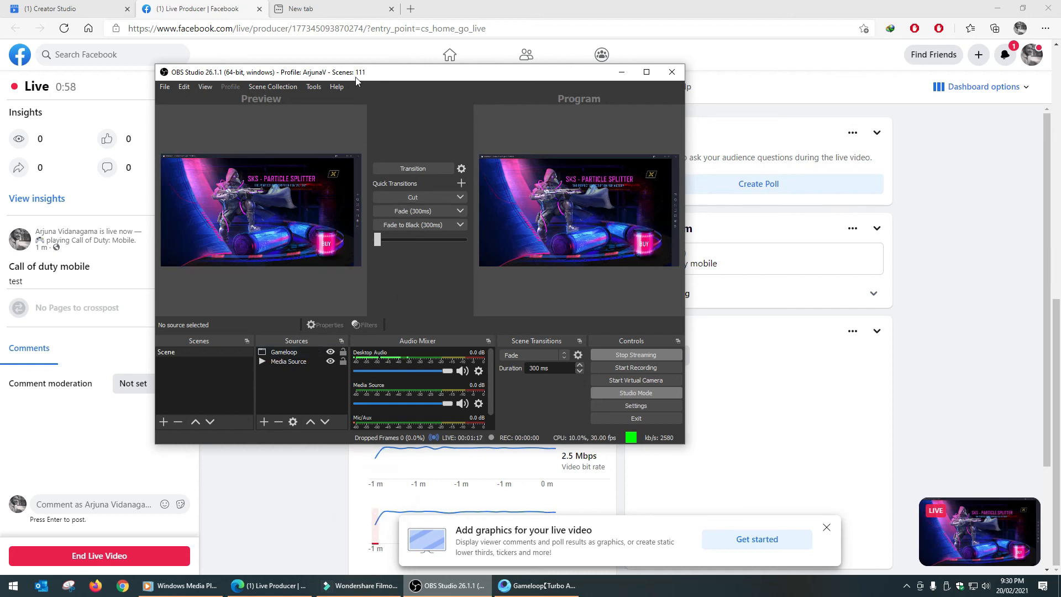
{"action": "left_click_drag", "start_coordinate": [356, 78], "coordinate": [360, 76]}
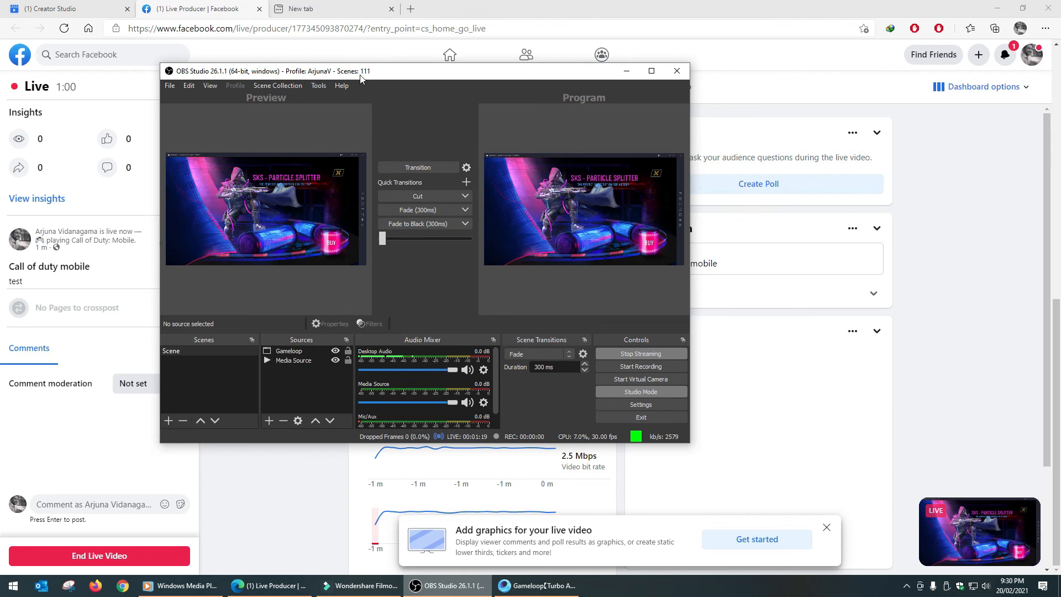